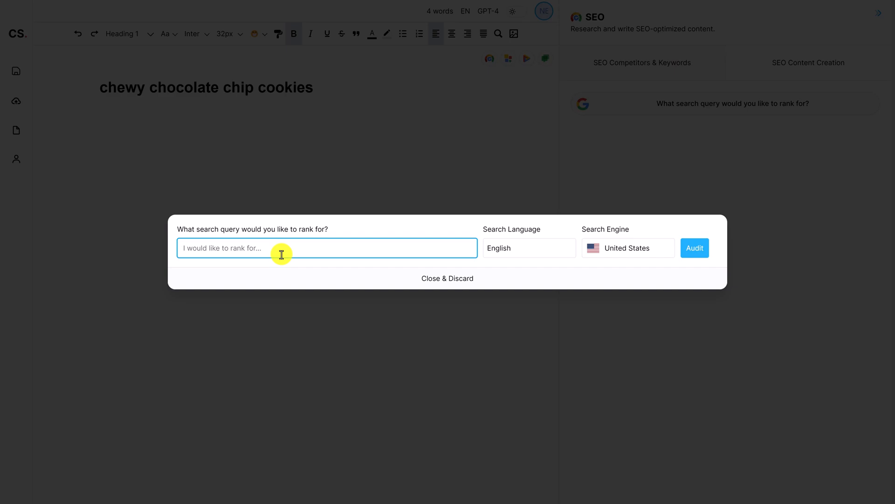
Audit the search query "chewy chocolate chip cookies" and apply the three selected competitor results
type("chewy chocolate chip cookies")
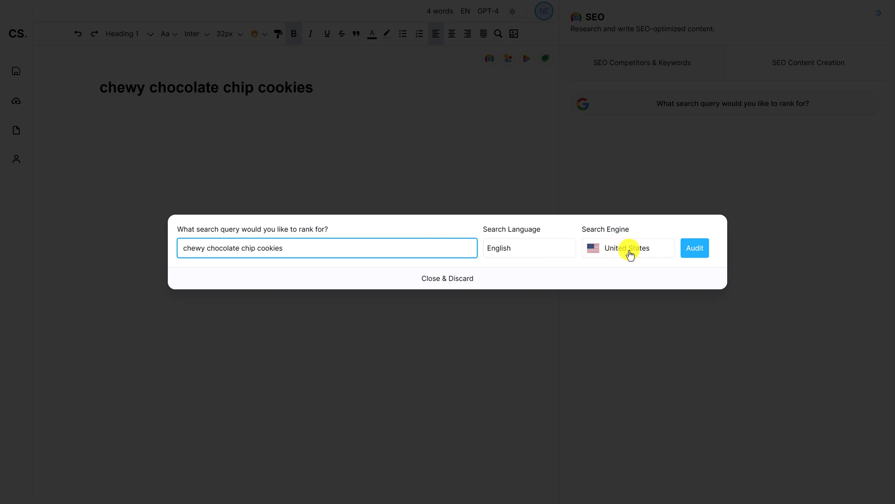
left_click(703, 251)
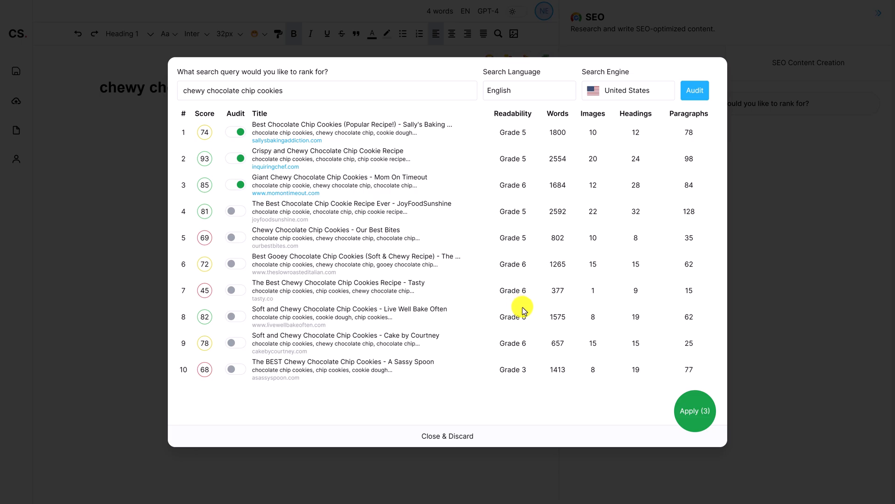
left_click(694, 413)
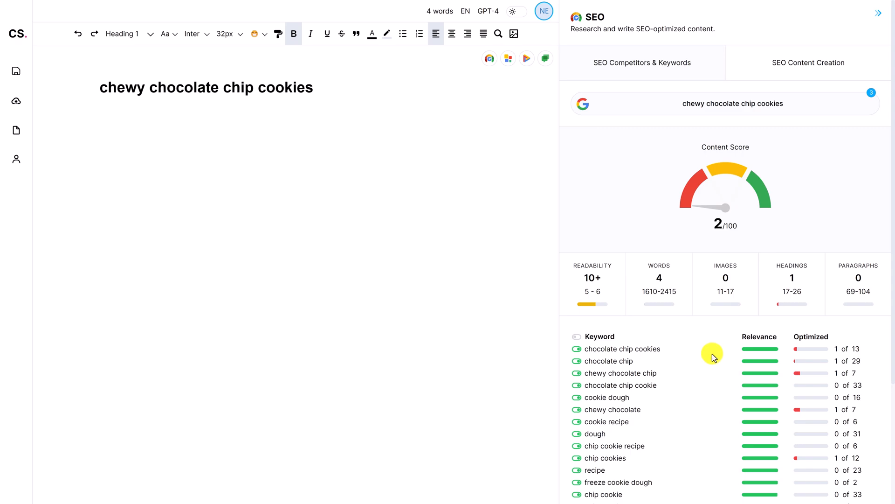
Delete the "chewy chocolate chip cookies" heading from the document
mouse_move(594, 297)
left_click_drag(326, 93, 85, 88)
key("BackSpace")
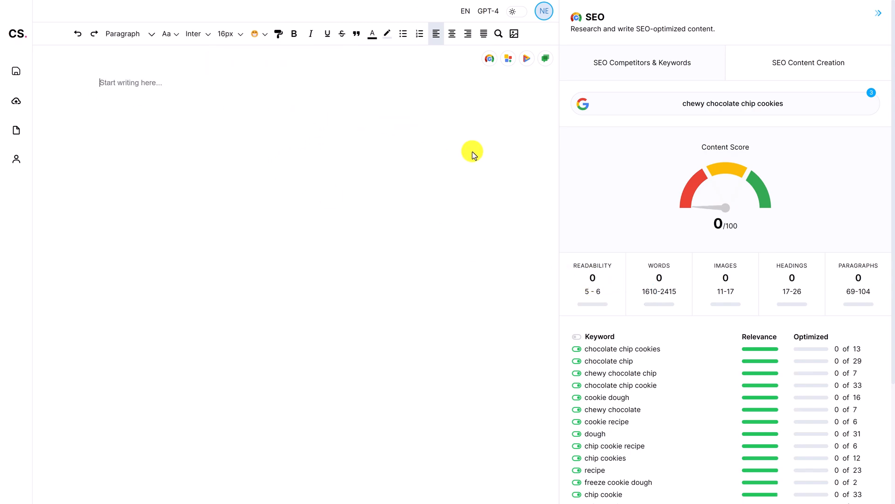
Review the target counts and keyword list, and switch off the "cookie dough directly" keyword
mouse_move(595, 278)
mouse_move(643, 296)
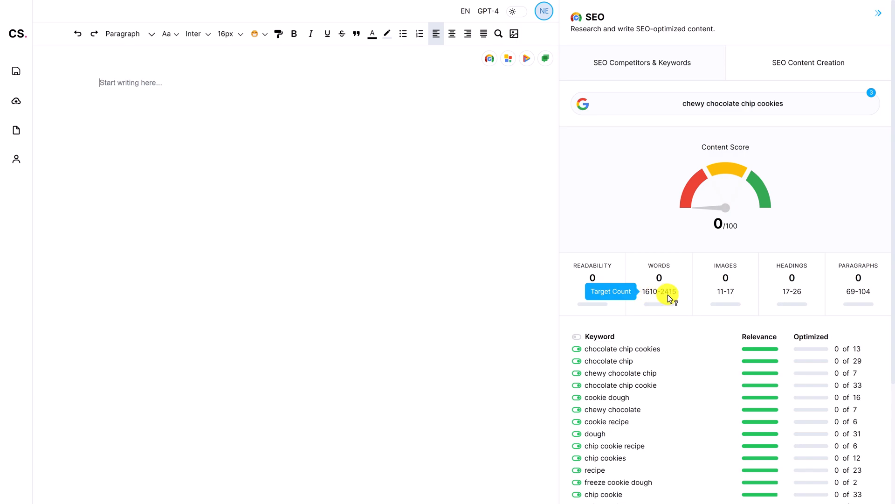
mouse_move(660, 280)
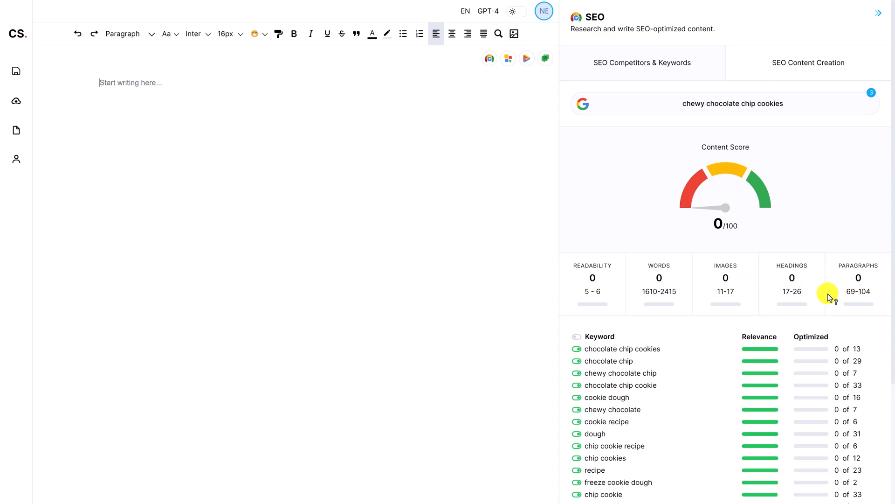
scroll(731, 336, "down", 1)
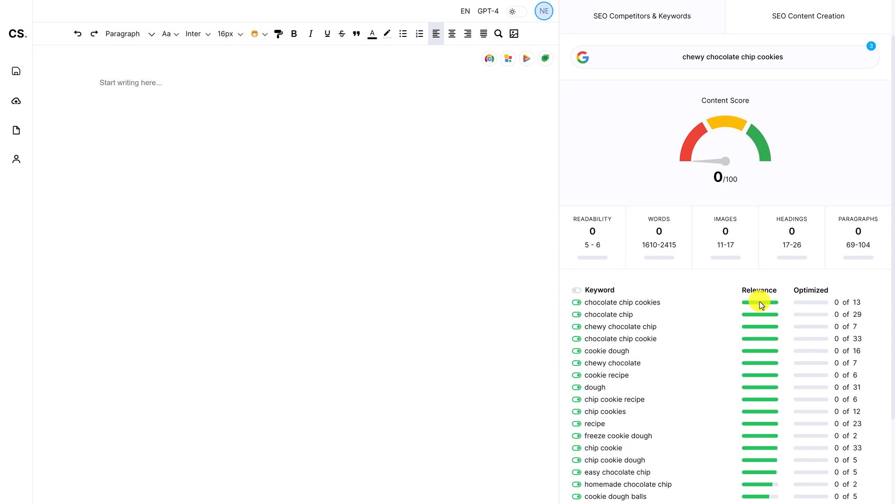
scroll(746, 311, "down", 2)
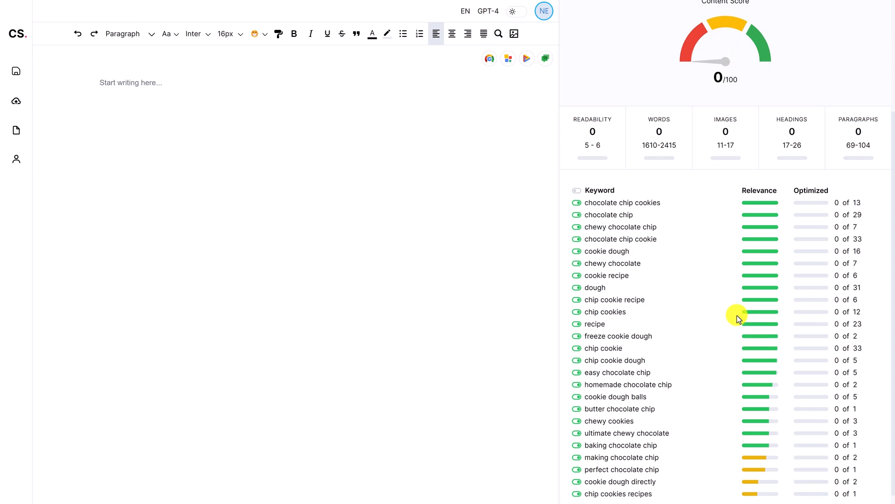
scroll(727, 318, "down", 1)
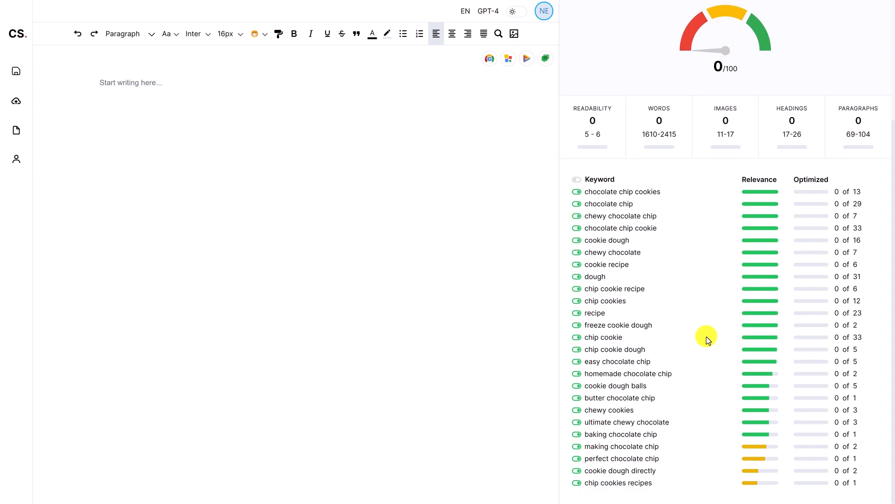
left_click(578, 471)
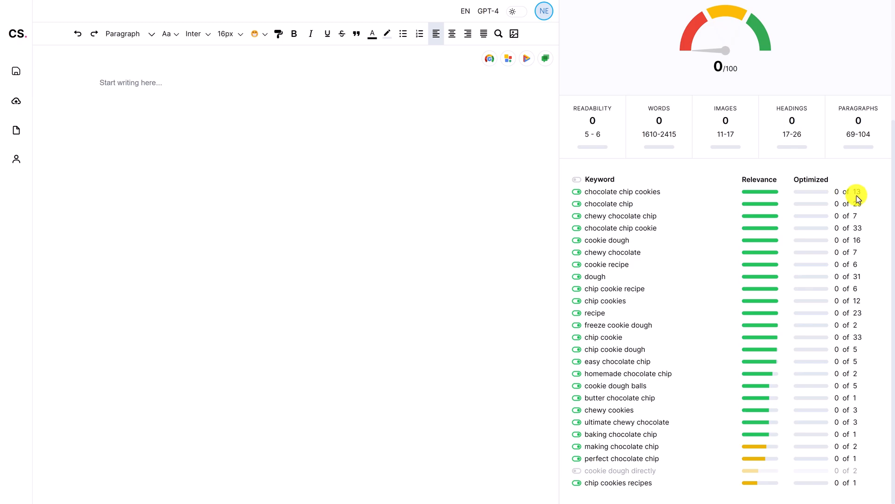
Type "chocolate chip cookies" into the document to test the score, then delete it again
left_click(305, 152)
type("chocolate chip cookies")
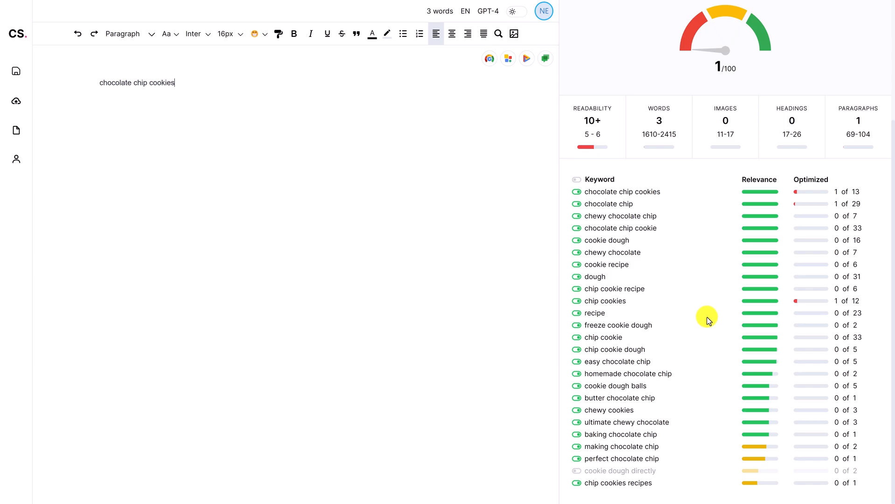
scroll(708, 321, "up", 3)
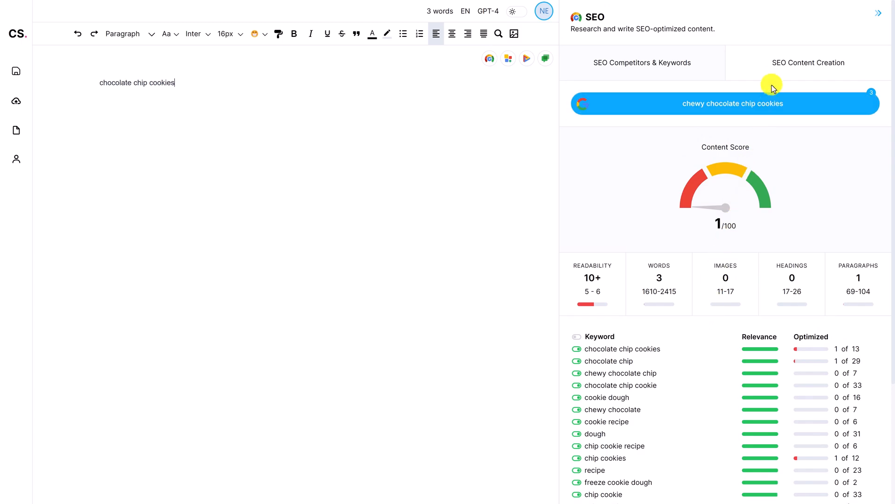
left_click(777, 68)
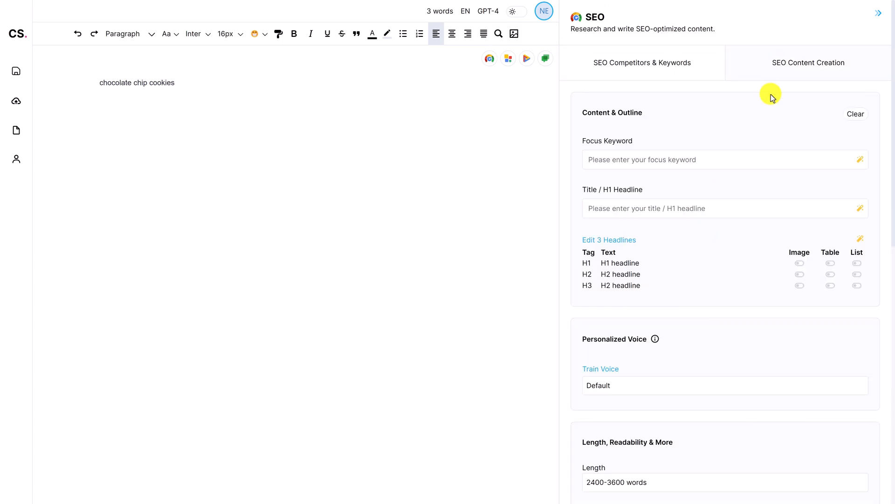
left_click_drag(195, 82, 88, 84)
key("BackSpace")
left_click(689, 65)
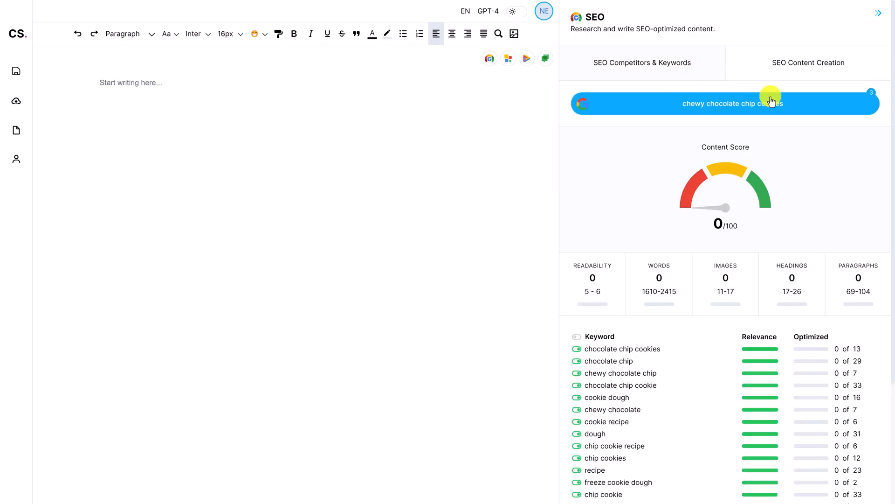
Open SEO Content Creation, set the focus keyword to "chewy chocolate chip cookies" and view keyword suggestions
left_click(775, 66)
left_click(671, 154)
type("chew")
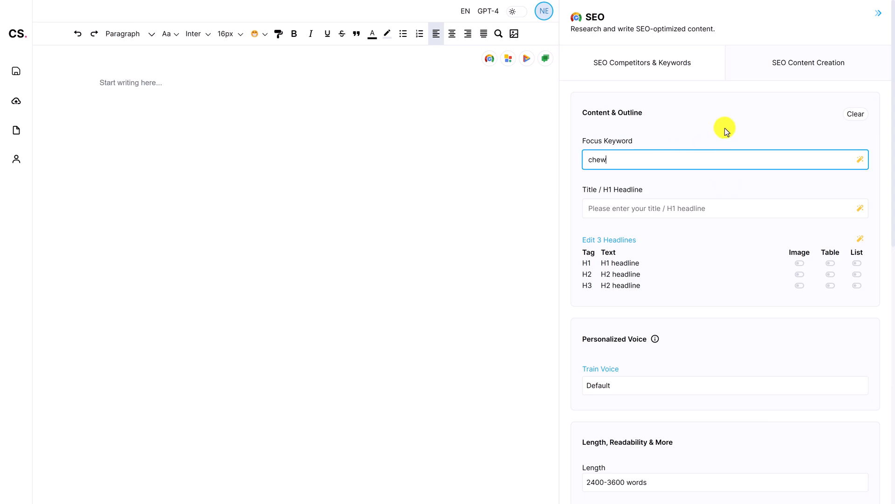
type("y chocolate chip cookies")
left_click(860, 164)
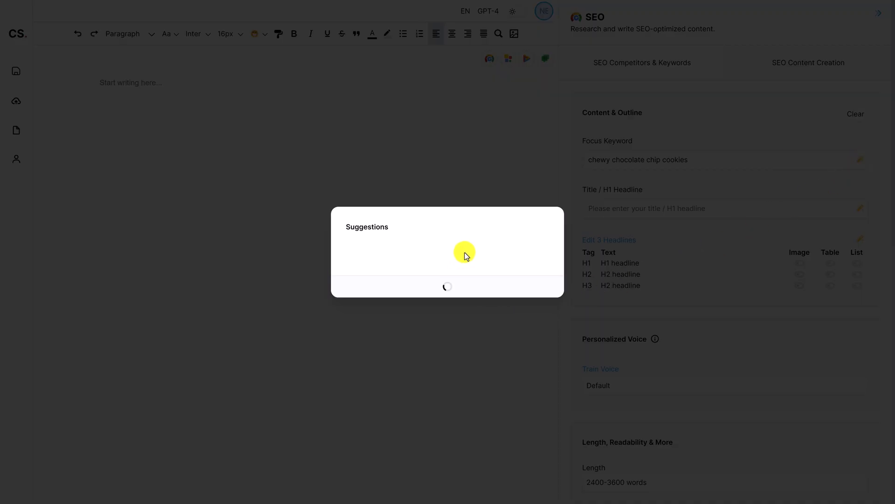
mouse_move(392, 210)
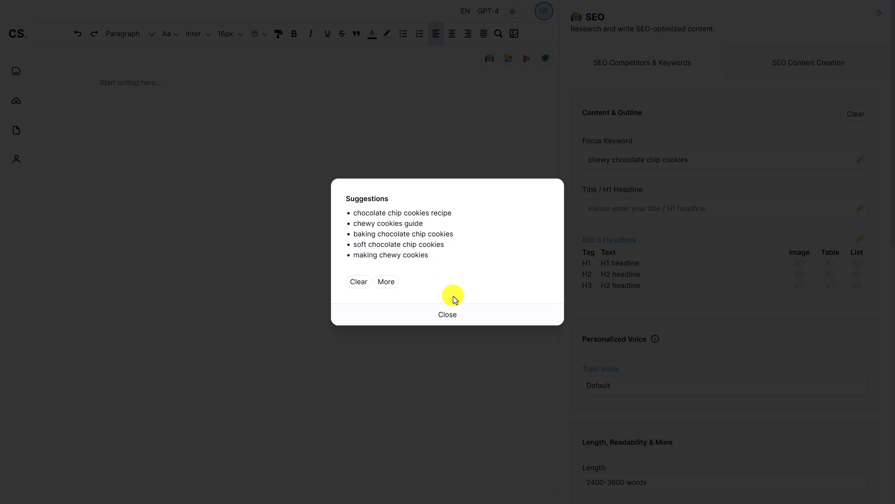
left_click(460, 311)
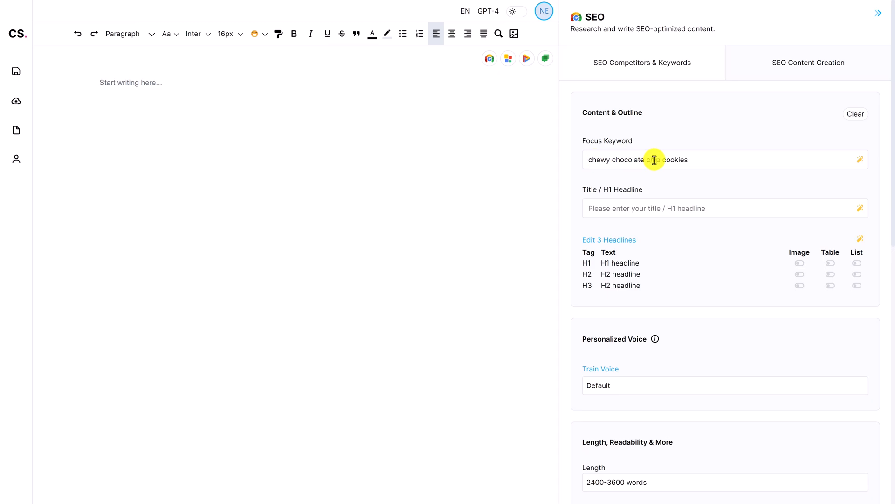
Generate title suggestions and use "Bake the Best Chewy Chocolate Chip Cookies: A Step-by-Step Guide" as the H1 headline
left_click(703, 163)
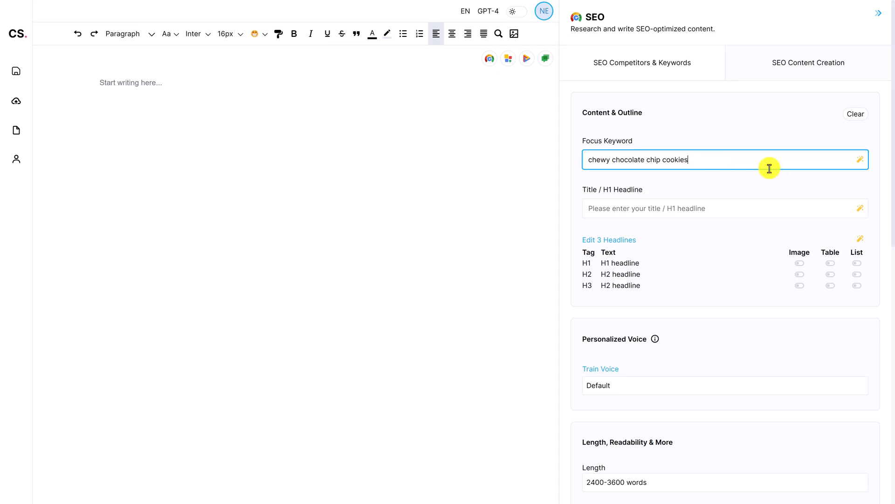
left_click(710, 204)
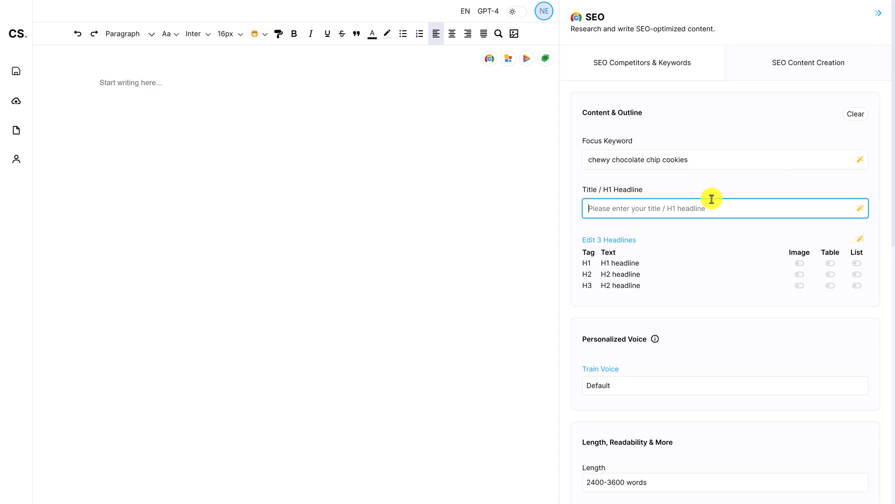
left_click(860, 208)
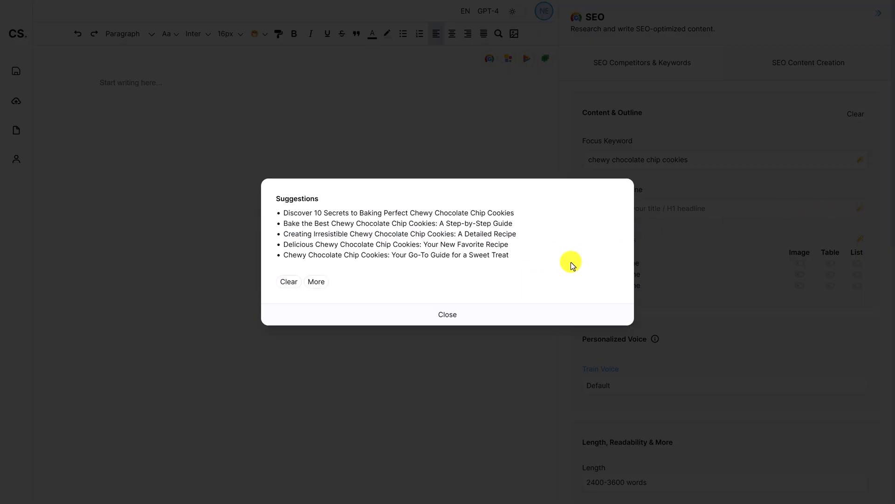
mouse_move(389, 229)
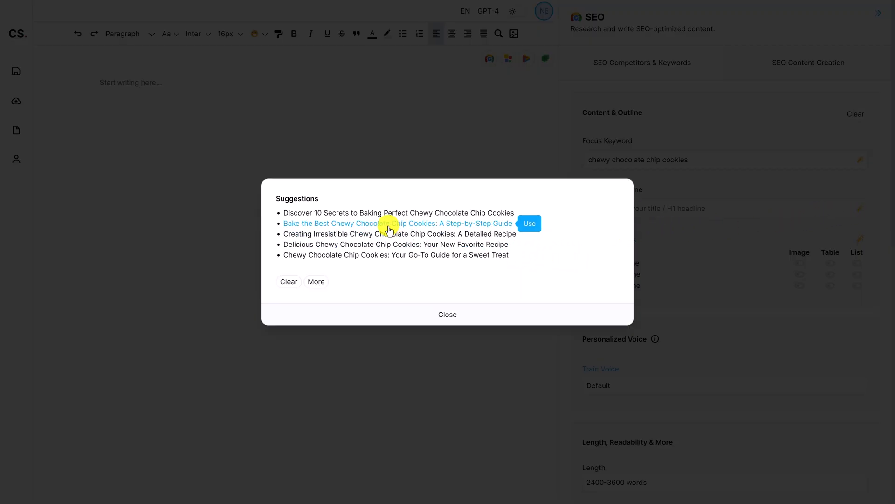
left_click(414, 223)
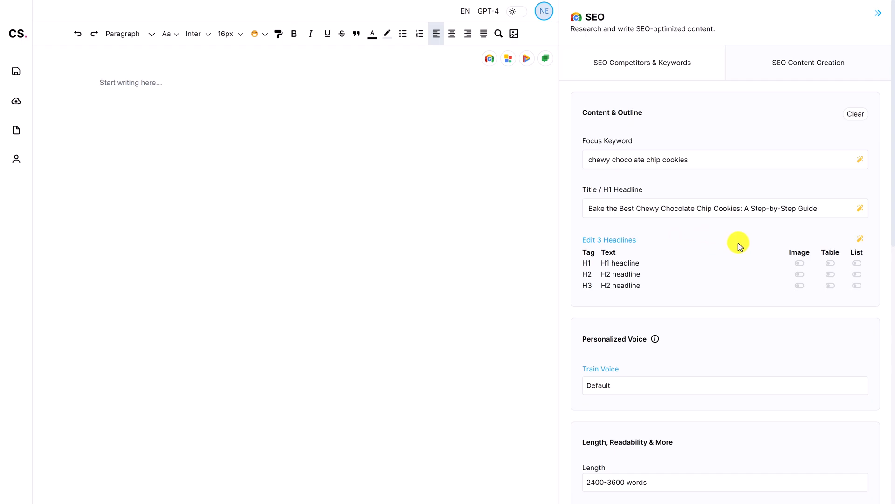
Generate the headline outline, confirming that the existing outline is overwritten
left_click(860, 241)
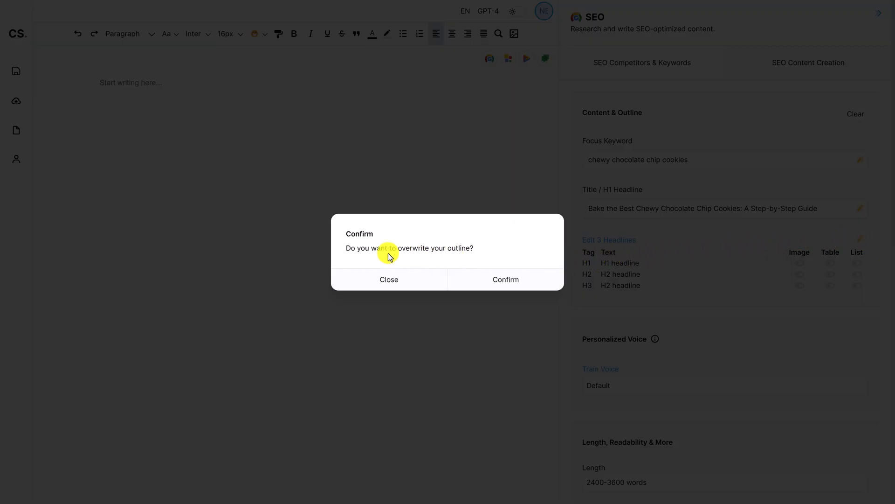
left_click(521, 278)
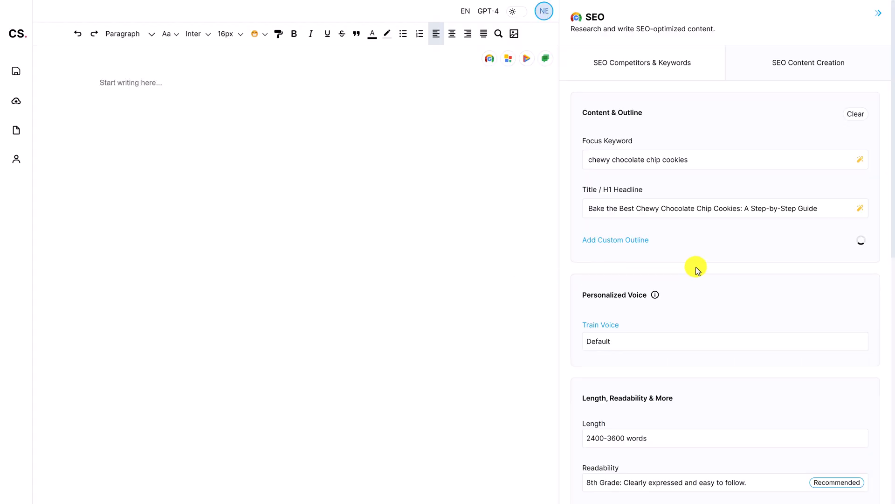
scroll(801, 299, "down", 1)
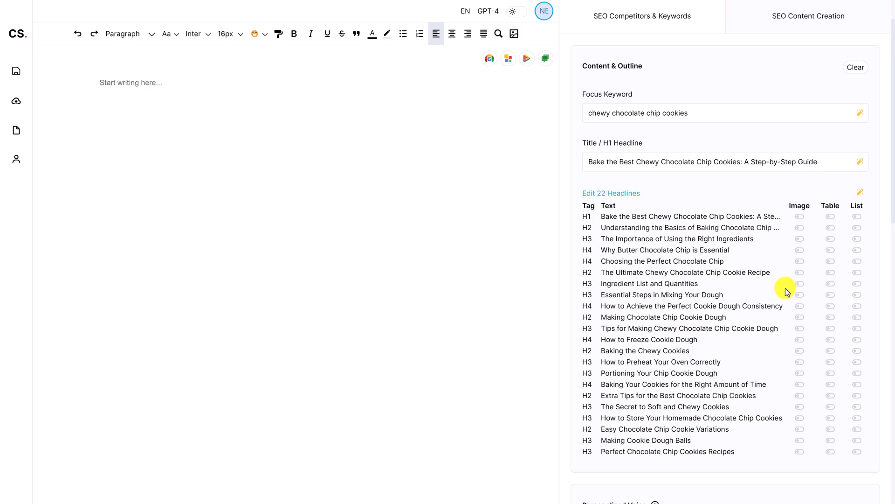
In the headline editor, add a headline after "Making Chocolate Chip Cookie Dough", delete it again and confirm
left_click(628, 196)
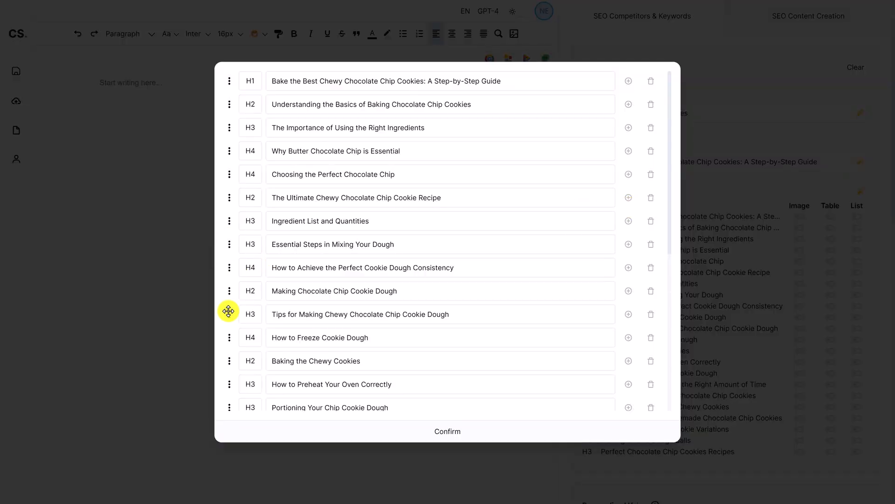
left_click(257, 319)
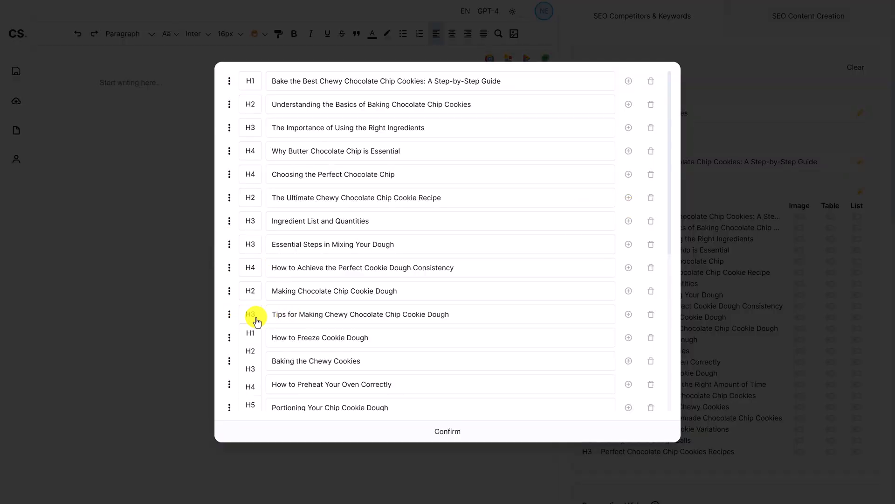
left_click(619, 305)
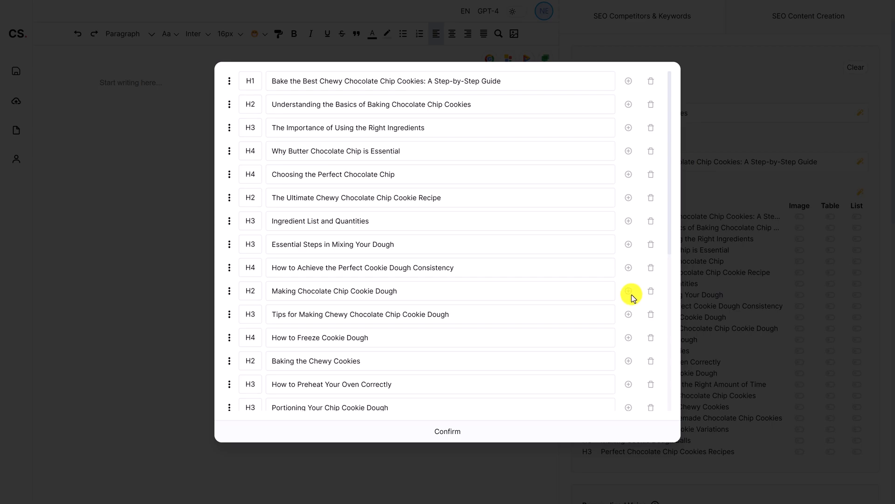
left_click(628, 291)
left_click(607, 316)
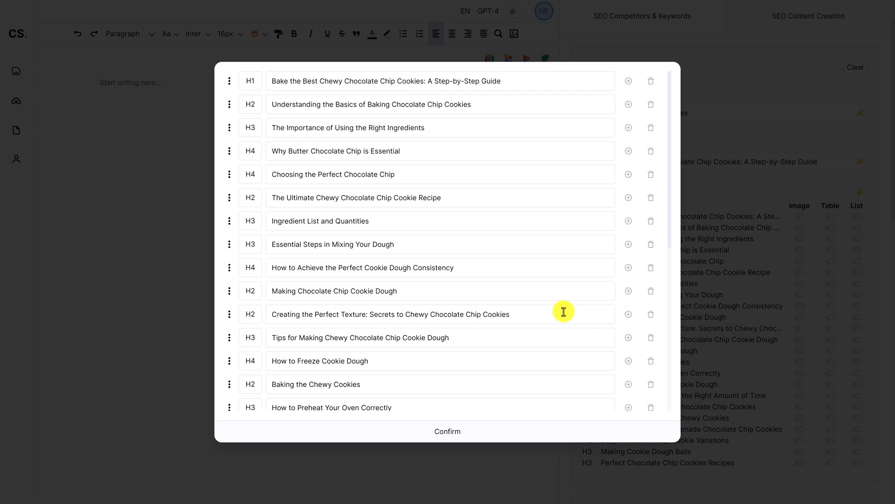
left_click(651, 315)
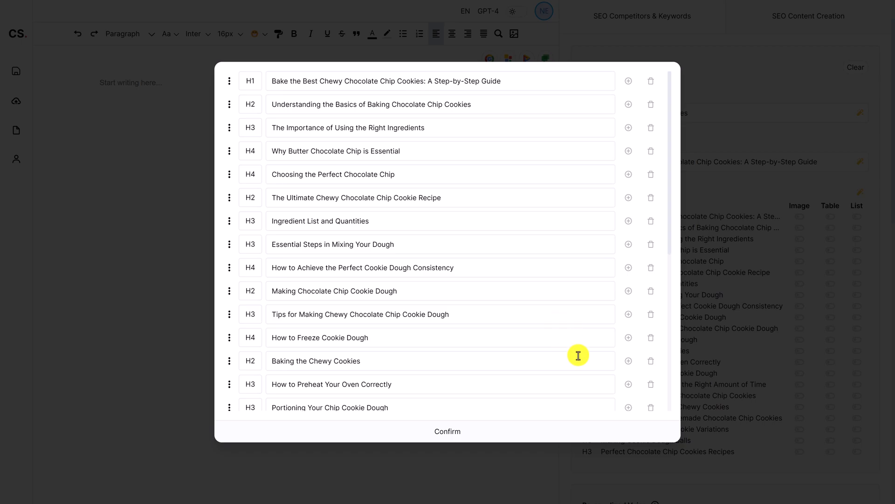
left_click(582, 428)
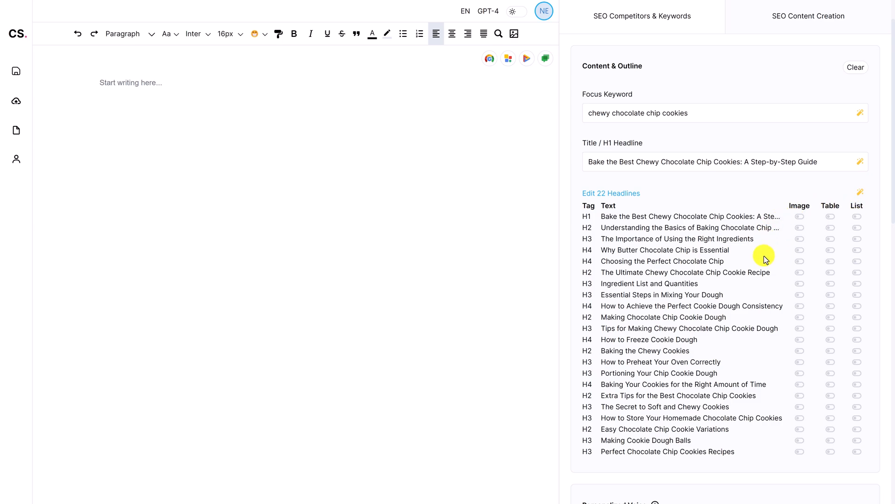
Return to the SEO competitors and keywords view and examine its target counts
scroll(759, 254, "up", 1)
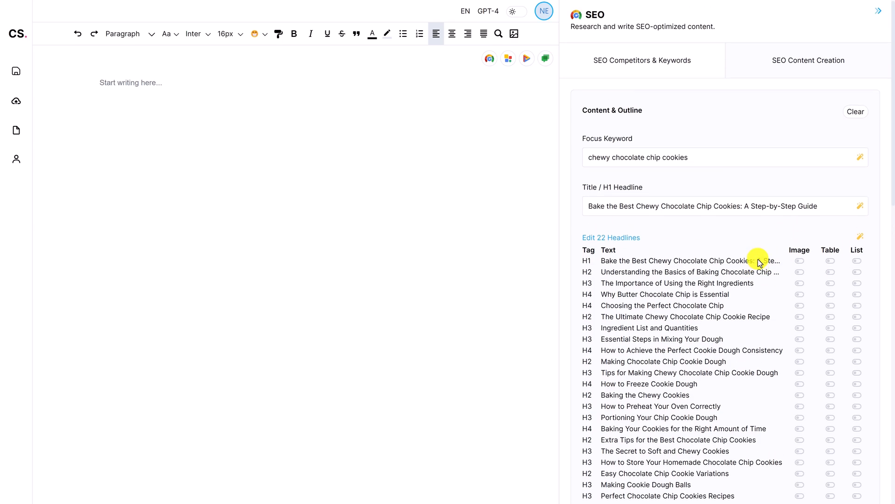
left_click(691, 73)
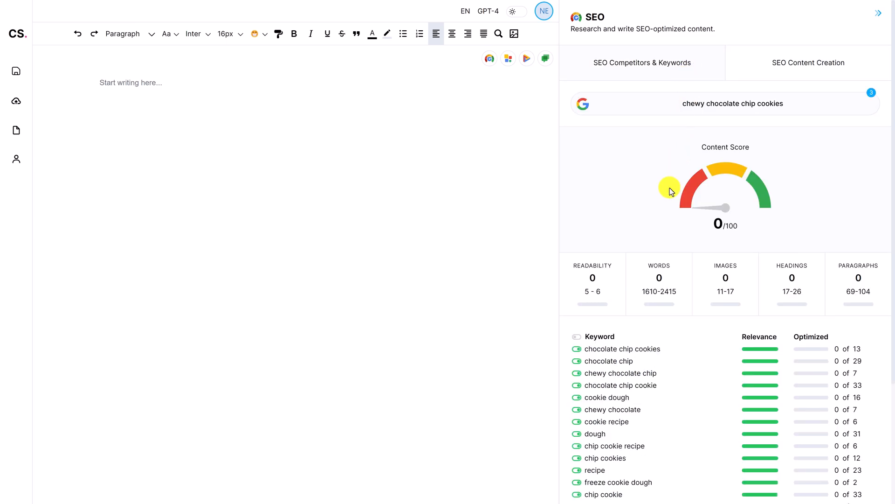
mouse_move(723, 294)
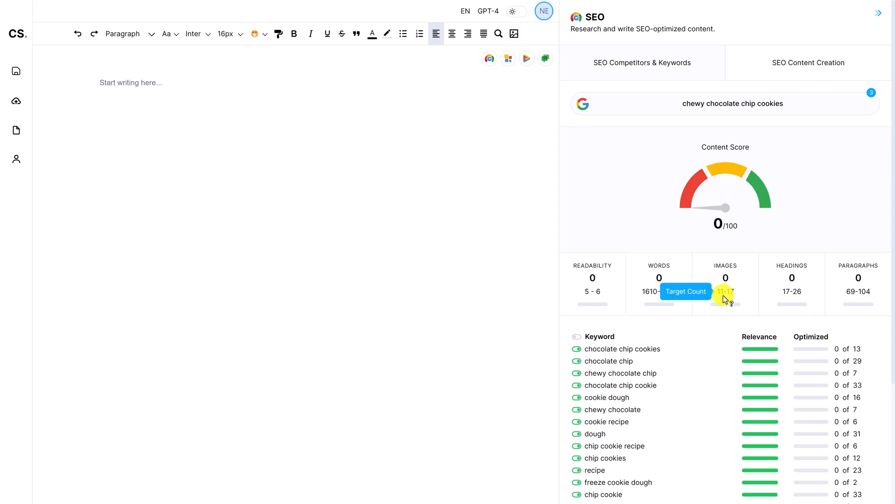
In the content creation outline, enable images for the headlines from the H1 through "Tips for Making Chewy Chocolate Chip Cookie Dough"
left_click(760, 75)
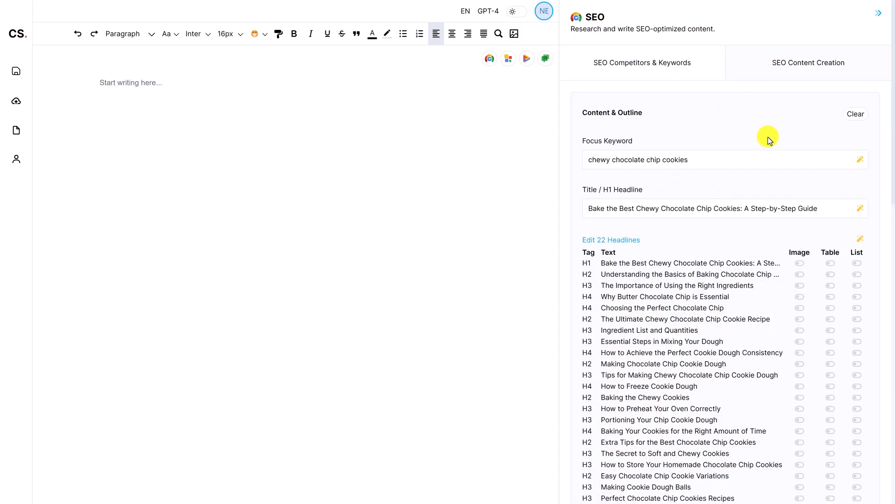
scroll(764, 261, "down", 1)
left_click(800, 216)
left_click(799, 228)
left_click(800, 250)
left_click(800, 261)
left_click(799, 271)
left_click(799, 283)
left_click(800, 294)
left_click(799, 306)
left_click(799, 317)
left_click(793, 326)
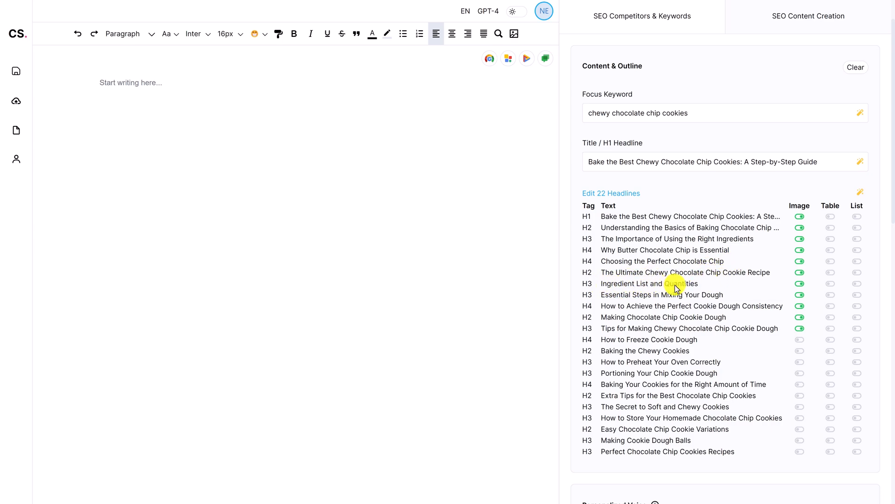
Enable a list for the "Ingredient List and Quantities" headline
left_click(852, 286)
scroll(758, 309, "down", 5)
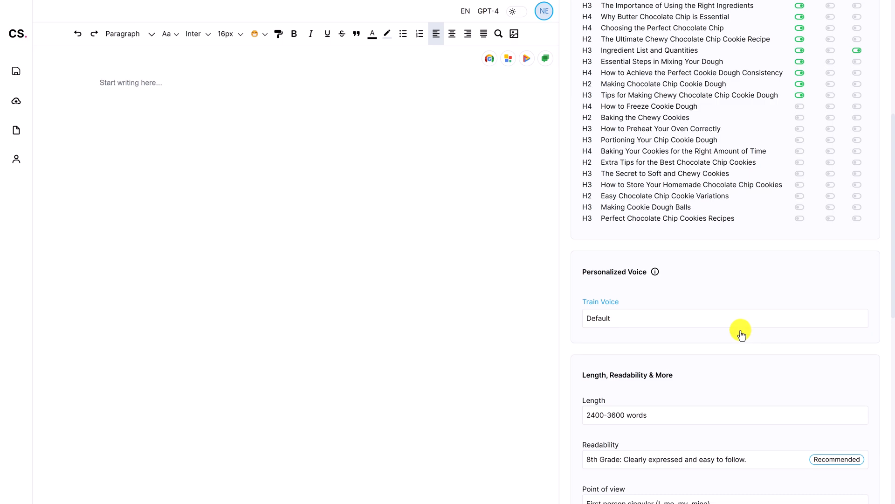
scroll(742, 332, "up", 1)
scroll(737, 340, "up", 5)
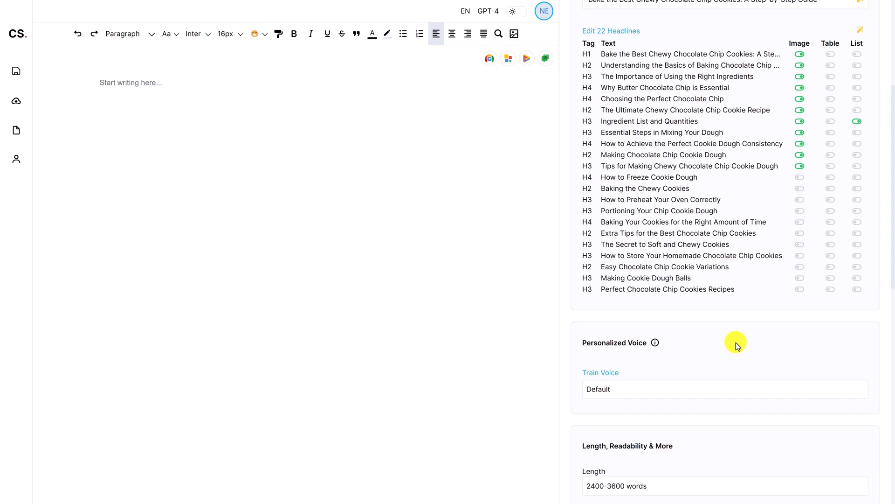
Open the Sally's Baking Addiction competitor page and copy its "Key Ingredients for Chewy Chocolate Chip Cookies" section
left_click(668, 77)
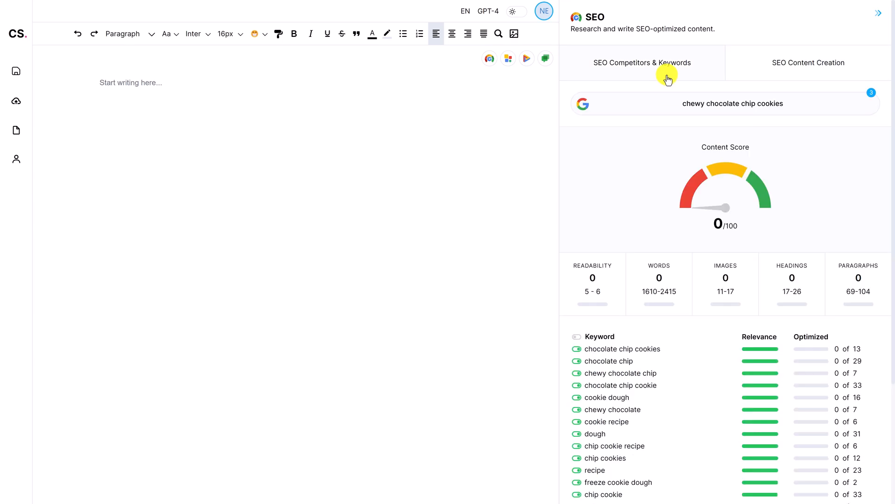
left_click(679, 106)
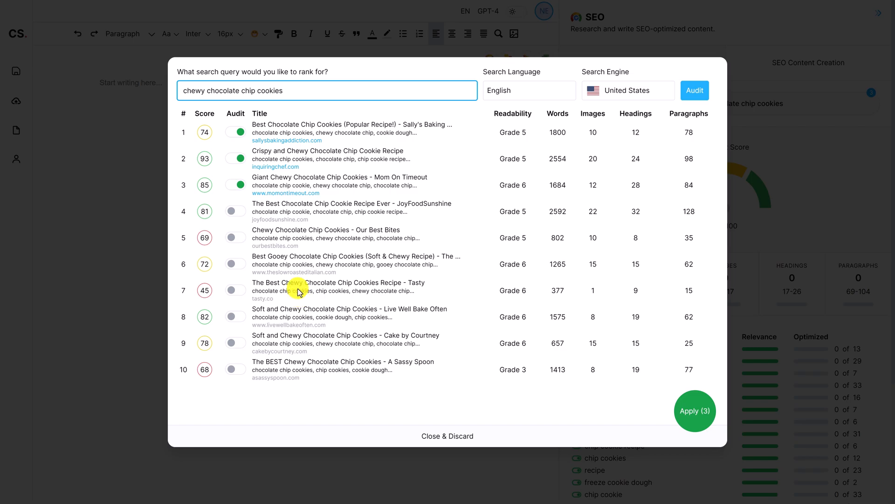
left_click(287, 139)
left_click(541, 380)
scroll(396, 254, "down", 15)
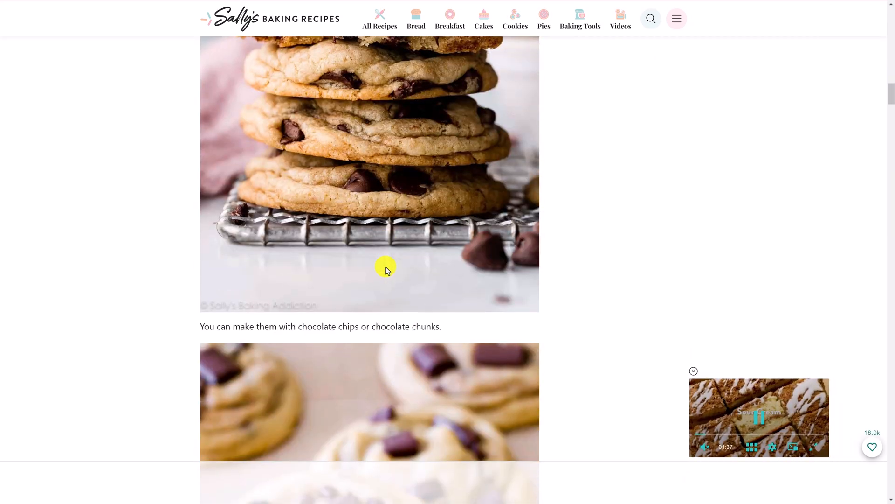
scroll(386, 272, "down", 15)
scroll(362, 266, "up", 3)
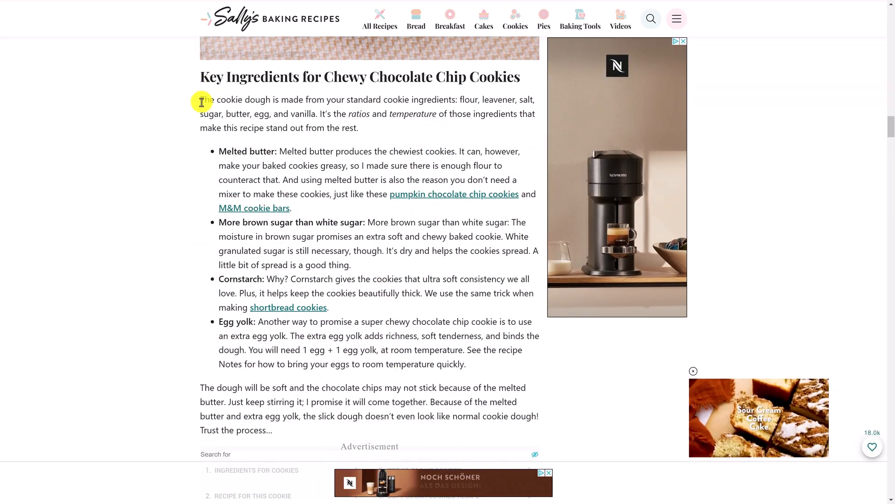
left_click_drag(274, 426, 186, 84)
right_click(295, 115)
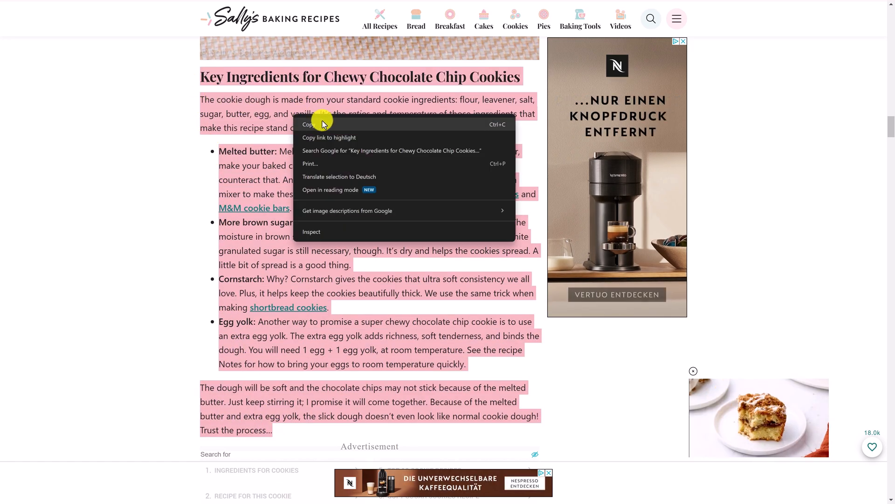
left_click(321, 124)
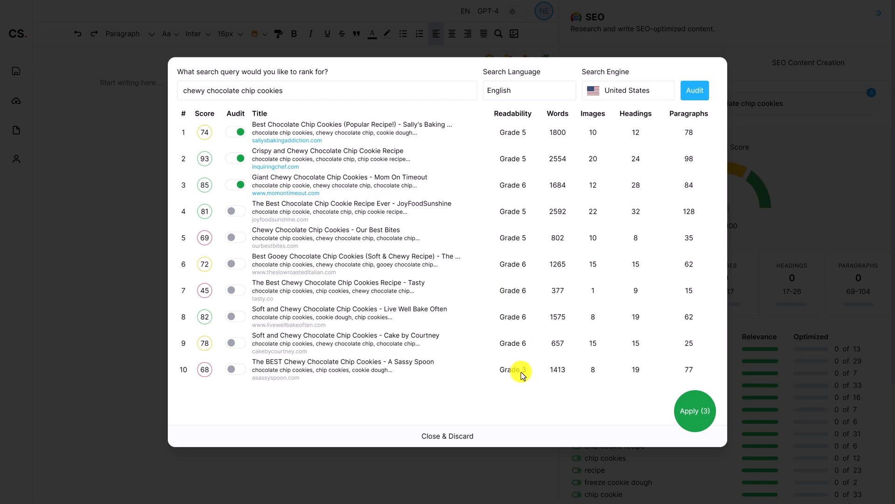
Train a new personalized voice named Sally using the copied text as the handpicked sample
left_click(520, 430)
left_click(763, 77)
scroll(723, 260, "down", 8)
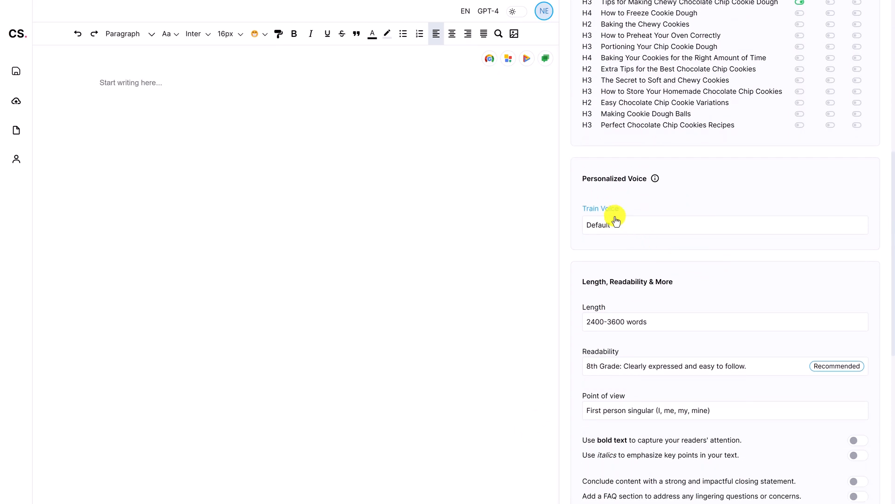
left_click(605, 210)
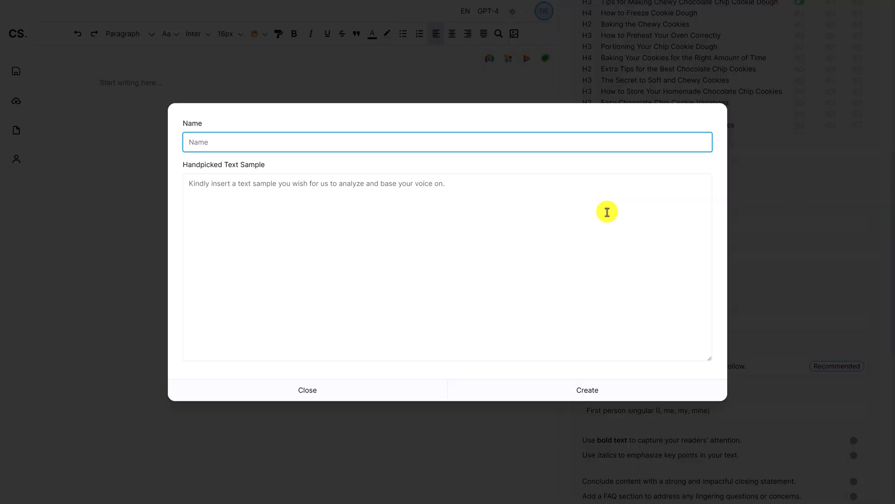
type("Sally")
left_click(608, 212)
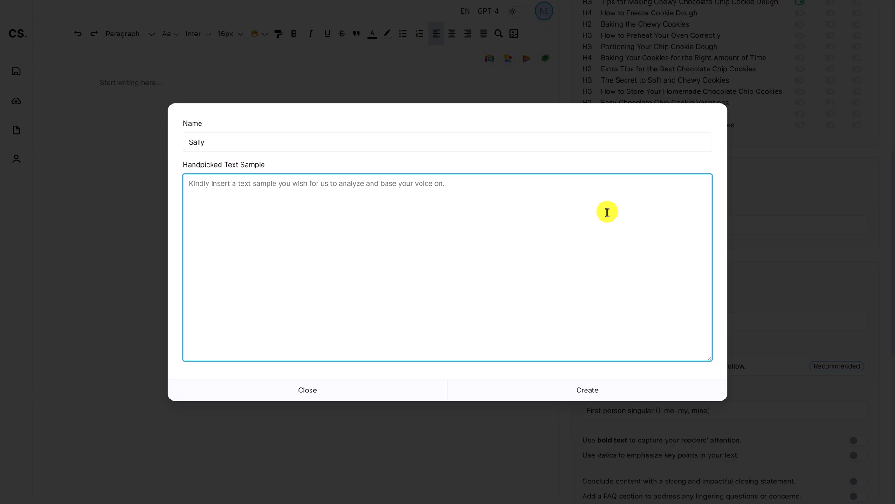
key("ctrl+v")
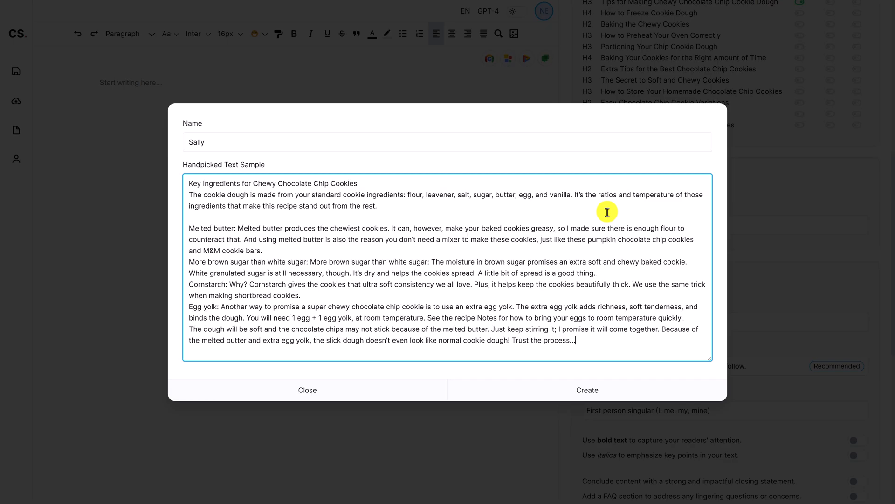
left_click(653, 388)
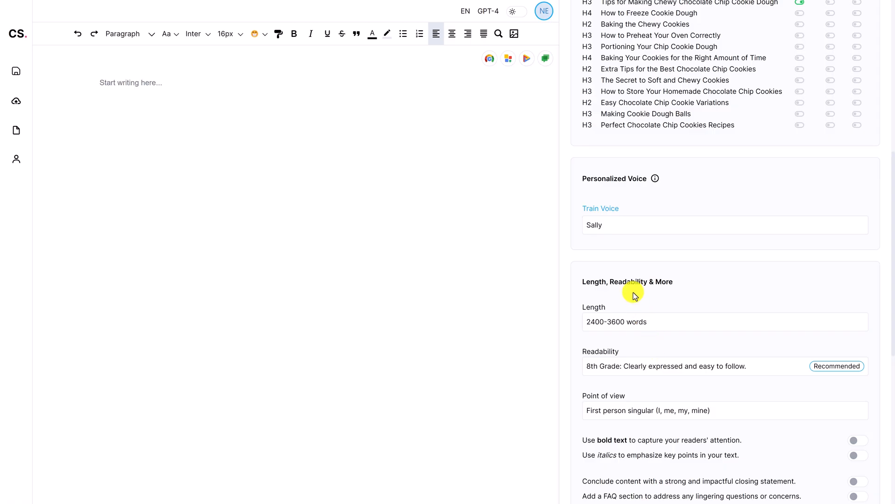
Switch the trained voice to Default and back to Sally
left_click(650, 225)
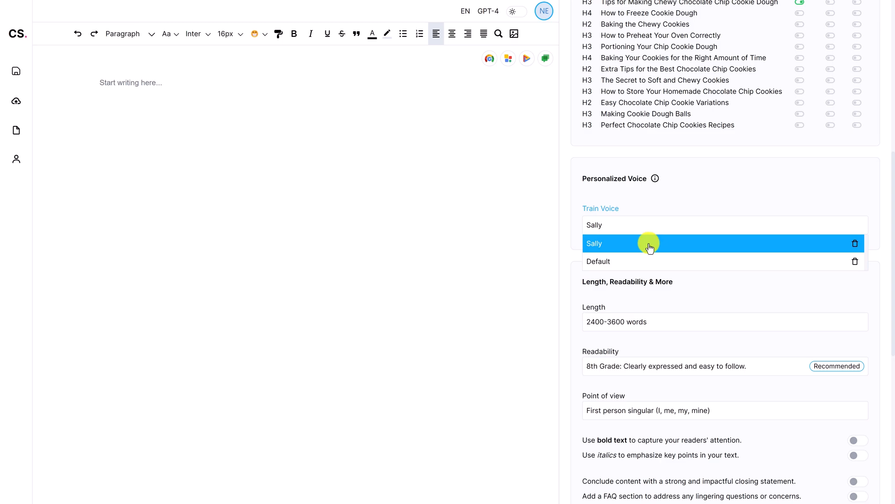
left_click(647, 261)
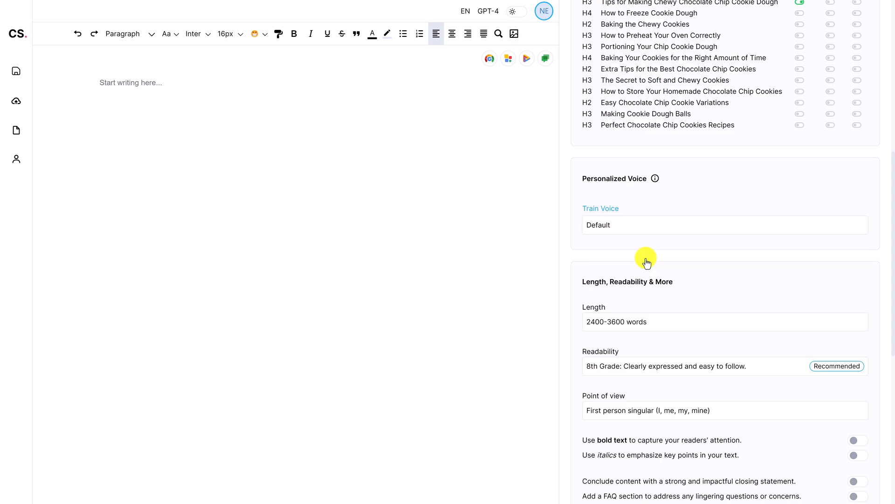
left_click(643, 228)
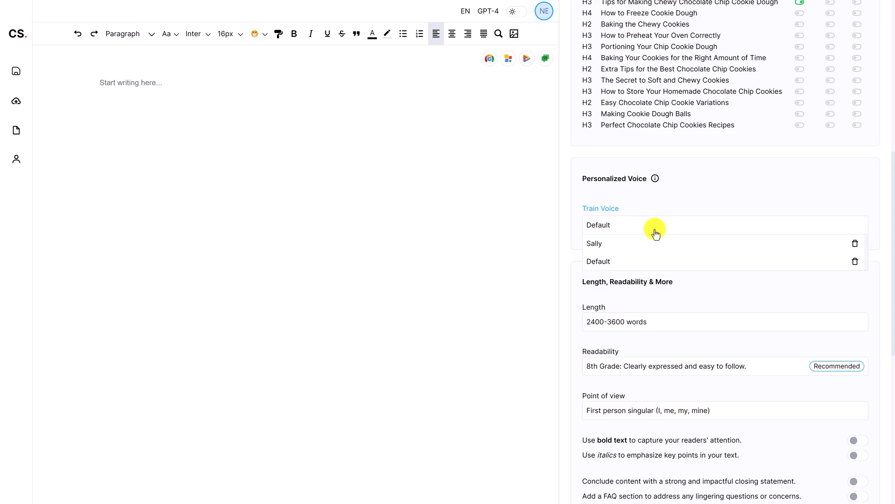
left_click(655, 242)
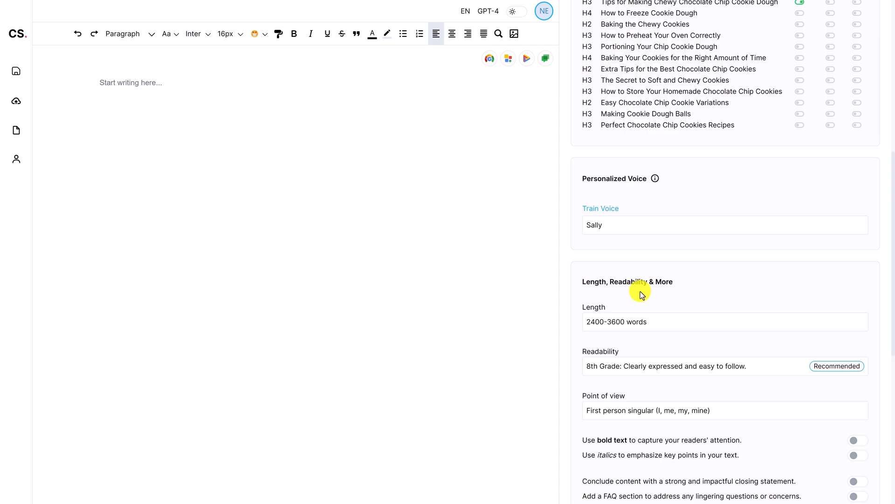
Set the article length to 1200-2400 words and the readability to 5th Grade
scroll(639, 295, "up", 10)
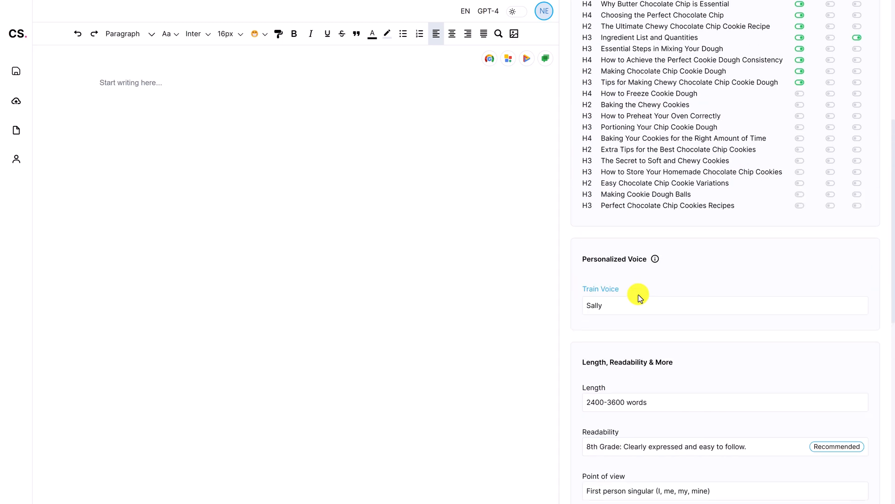
left_click(649, 81)
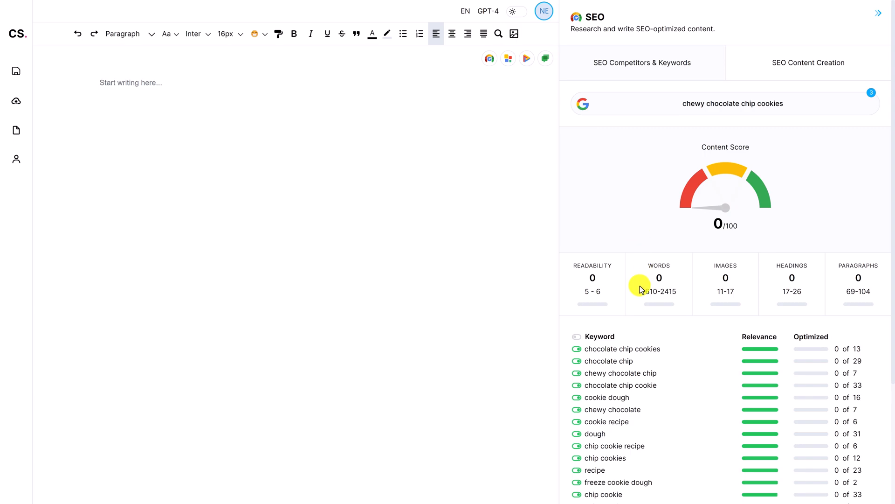
mouse_move(646, 295)
mouse_move(591, 297)
left_click(760, 73)
scroll(732, 210, "down", 6)
left_click(662, 277)
left_click(661, 312)
left_click(660, 319)
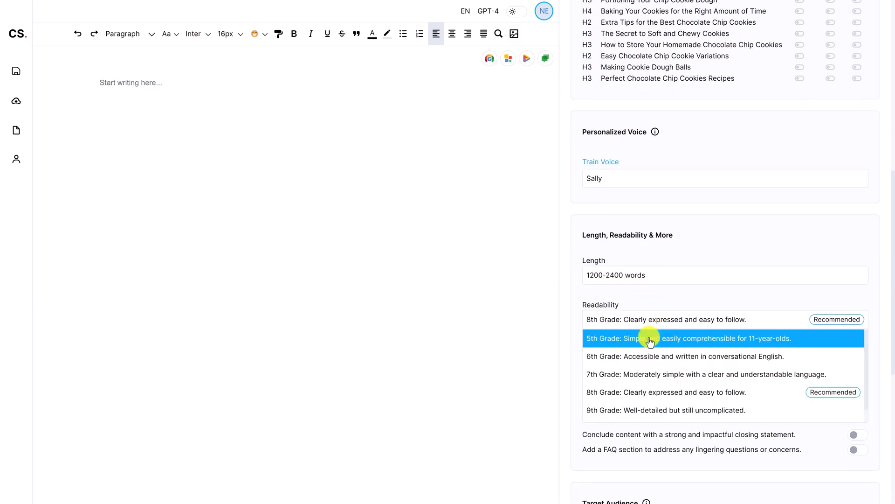
left_click(660, 336)
Turn on bold text and italics for emphasis
scroll(661, 336, "down", 1)
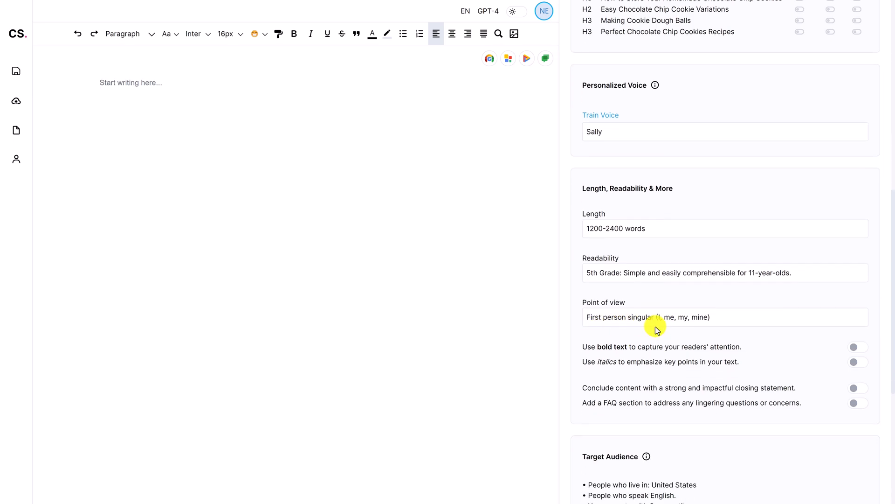
scroll(657, 330, "down", 1)
left_click(856, 302)
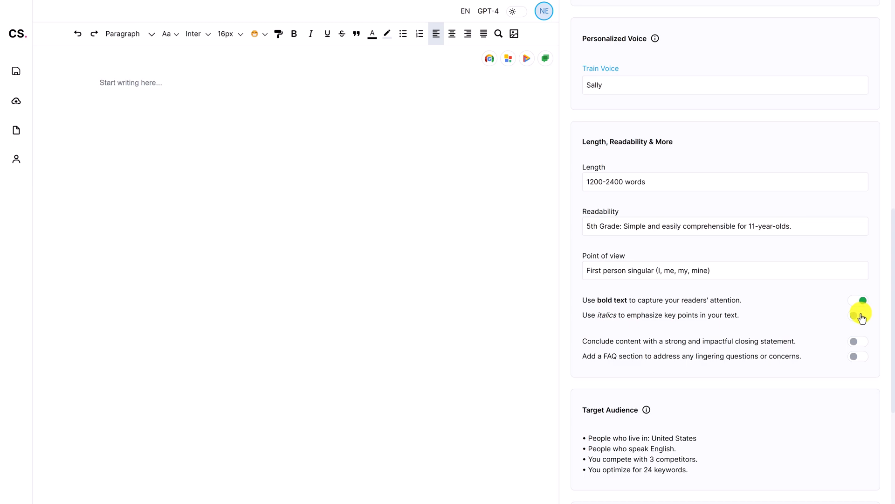
left_click(857, 315)
scroll(785, 314, "down", 1)
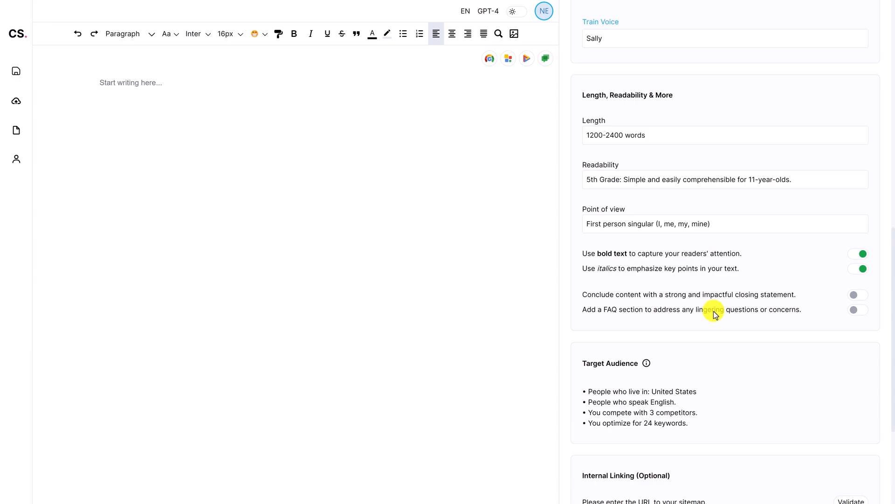
scroll(713, 310, "down", 2)
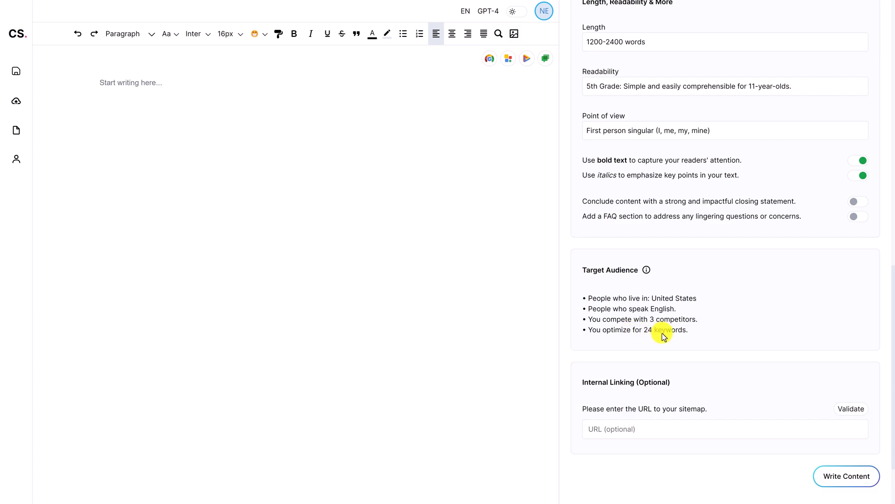
Disable the keywords "cookie dough balls", "homemade chocolate chip" and "easy chocolate chip" and check the target audience summary
scroll(664, 336, "up", 15)
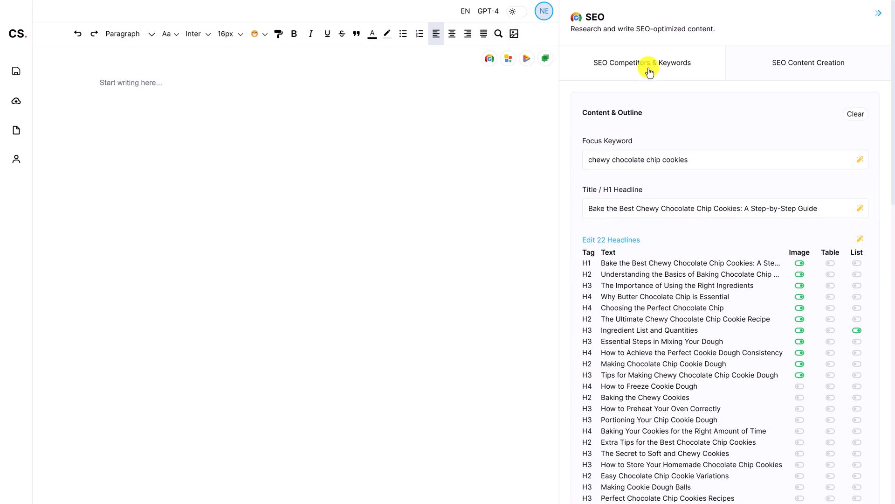
left_click(649, 71)
scroll(651, 352, "down", 3)
left_click(578, 386)
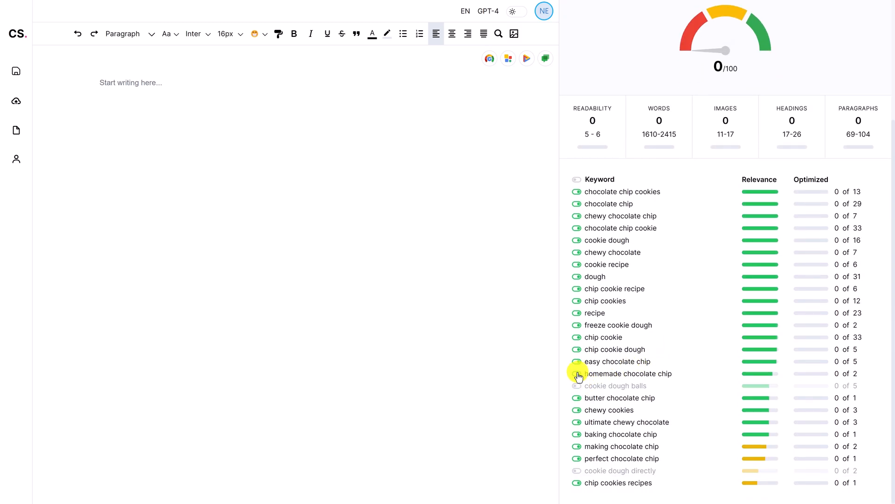
left_click(577, 373)
left_click(577, 362)
scroll(703, 283, "up", 4)
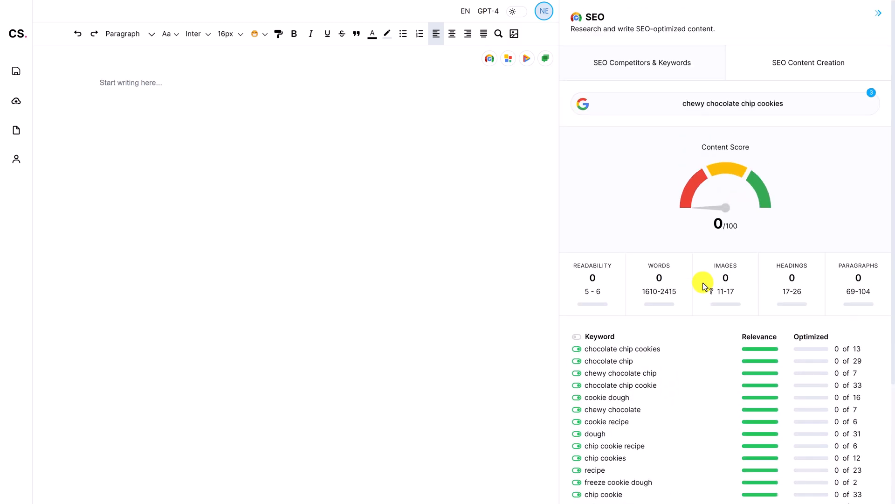
left_click(736, 98)
scroll(669, 369, "down", 15)
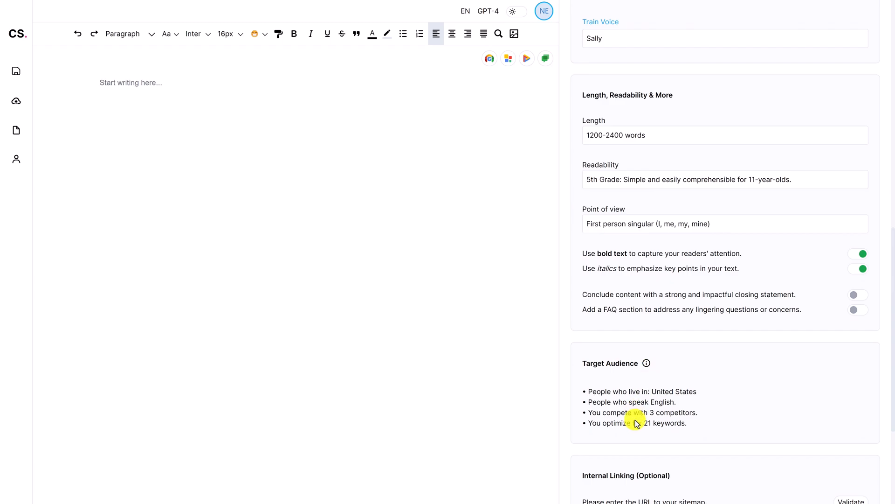
scroll(653, 401, "up", 15)
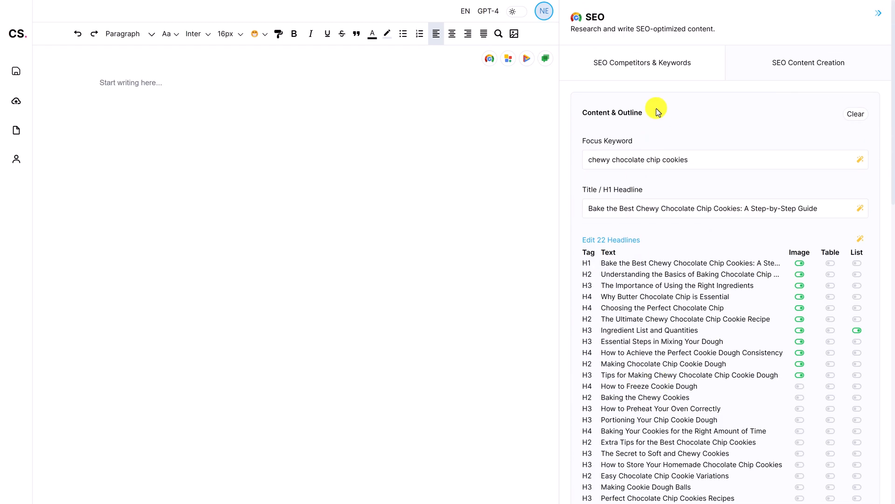
Re-enable the "easy chocolate chip", "homemade chocolate chip" and "cookie dough balls" keywords
left_click(653, 70)
scroll(662, 321, "down", 4)
left_click(577, 362)
left_click(578, 373)
left_click(577, 385)
scroll(731, 359, "up", 4)
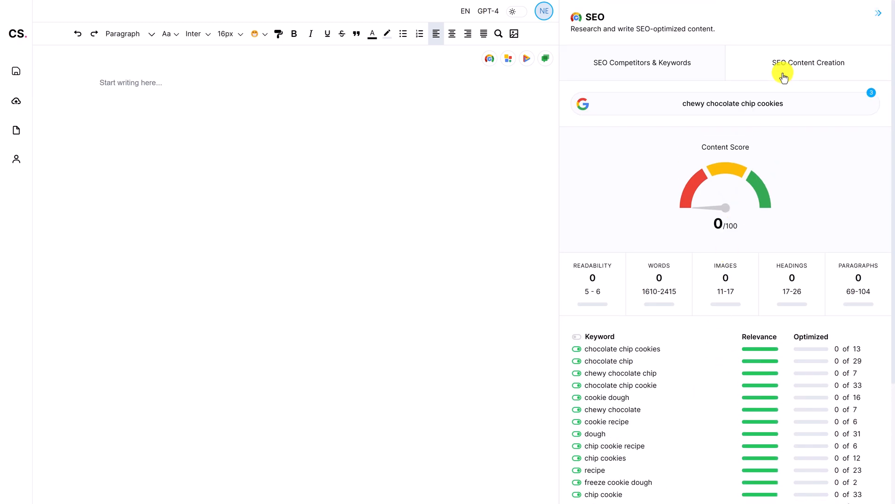
left_click(755, 67)
scroll(690, 303, "down", 15)
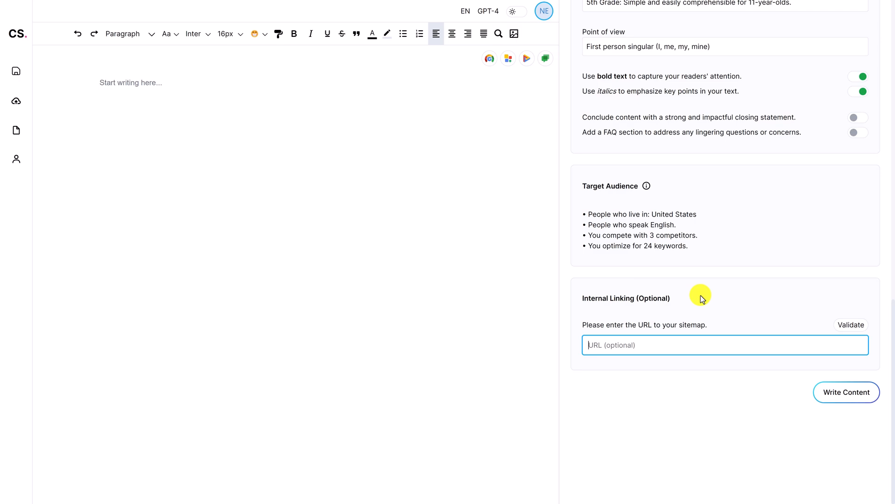
left_click(693, 336)
type("https://joyfoodsunshine.com/post-sitemap.xml")
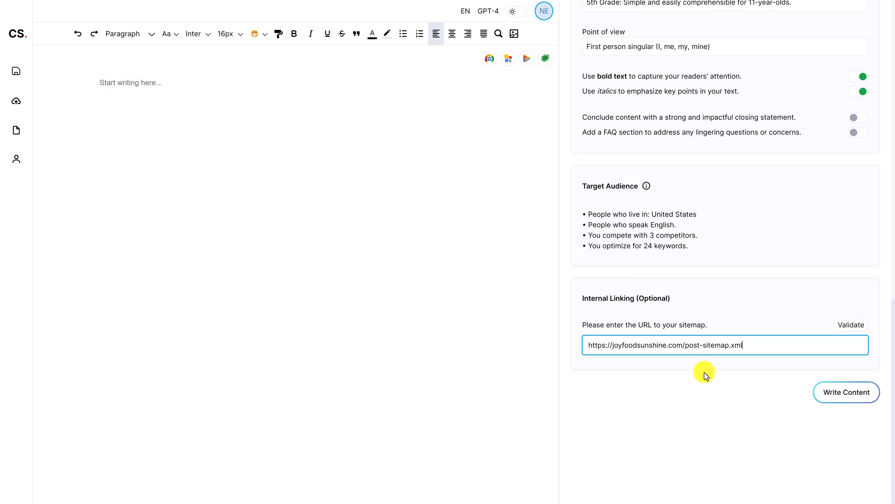
left_click(849, 325)
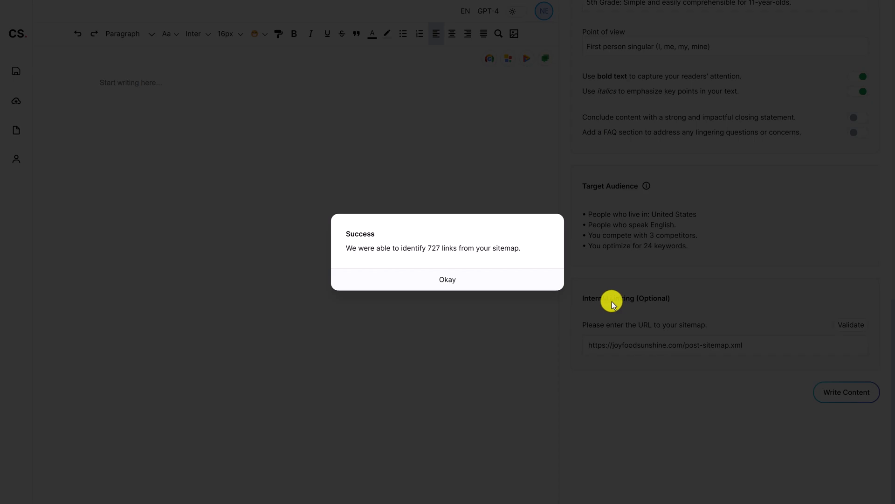
Dismiss the sitemap confirmation and start writing the article content
left_click(537, 280)
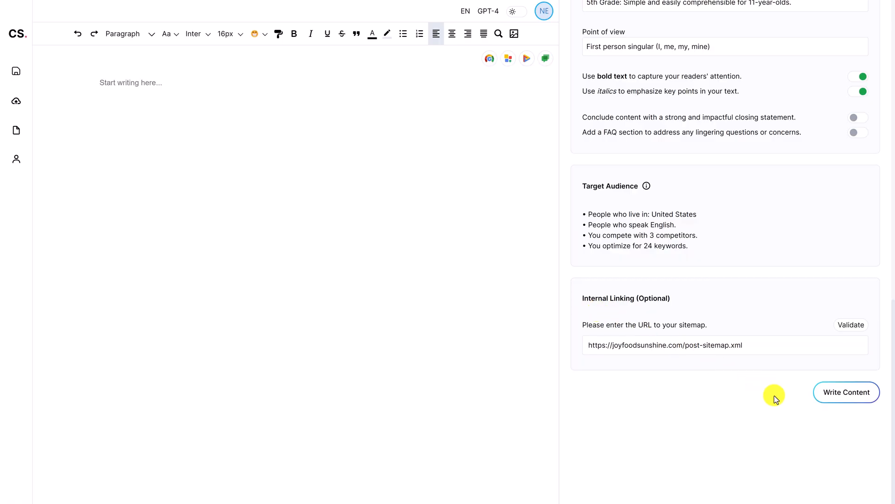
left_click(831, 392)
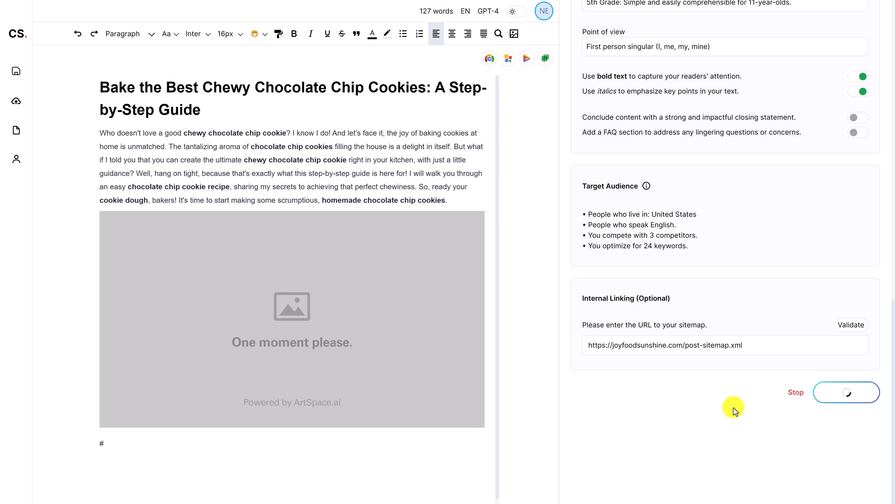
Switch to the competitors and keywords view and follow the article as it is written, then acknowledge the finished writing
scroll(734, 410, "up", 15)
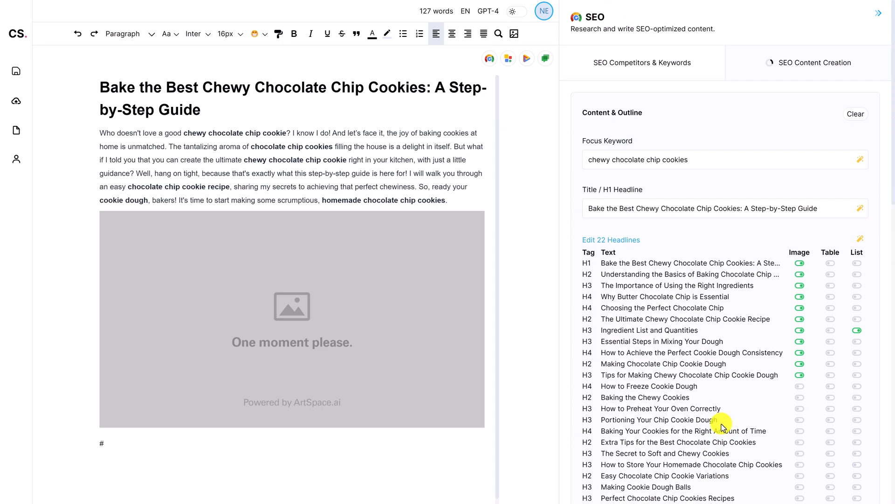
left_click(677, 76)
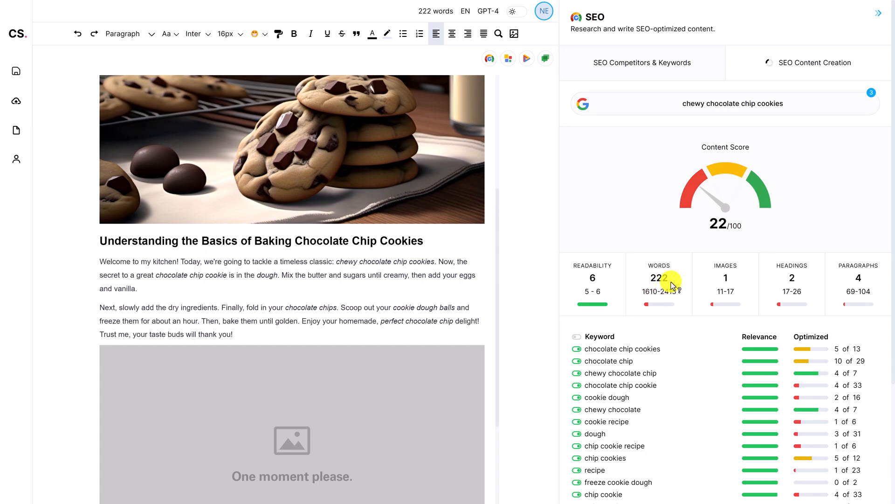
scroll(355, 217, "up", 3)
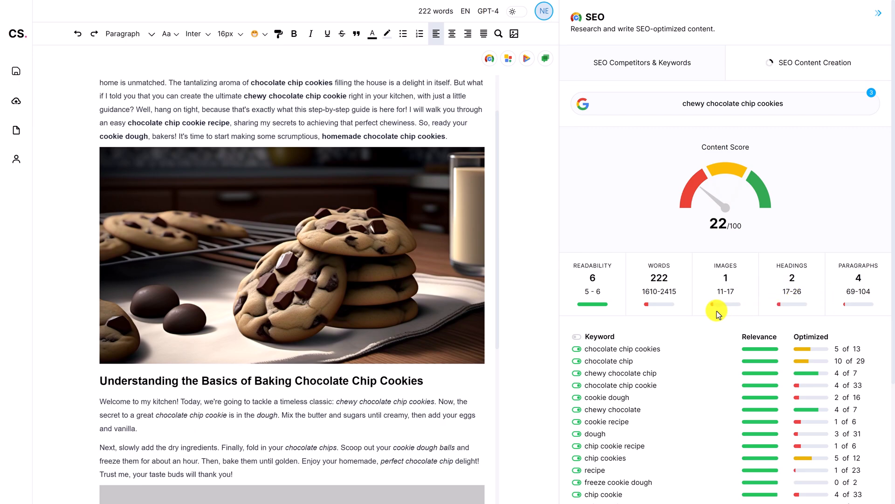
scroll(705, 308, "down", 1)
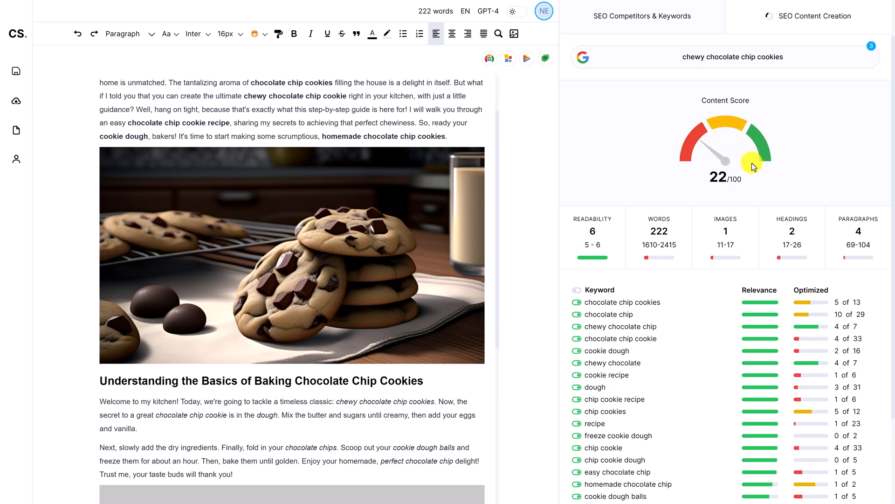
scroll(716, 265, "down", 3)
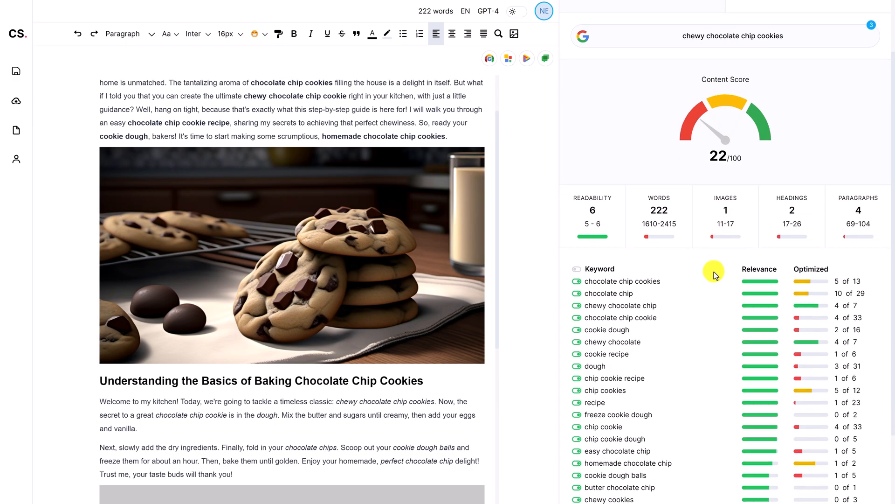
scroll(485, 334, "down", 5)
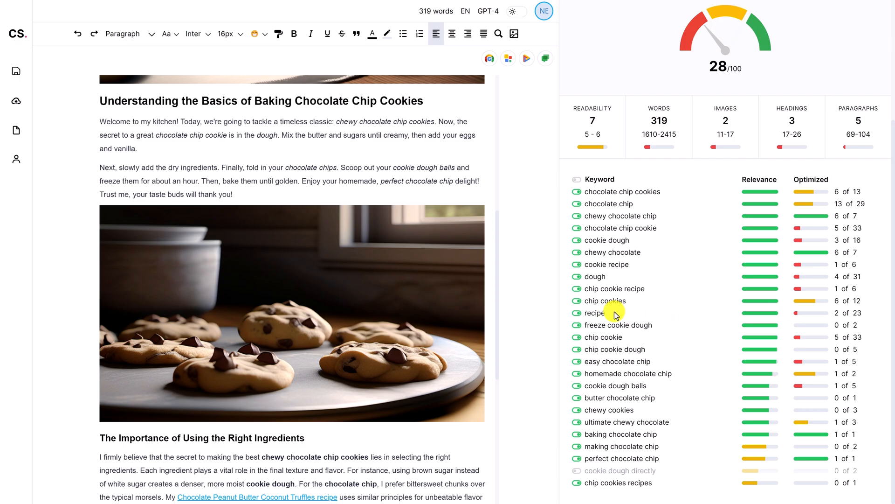
scroll(398, 309, "down", 3)
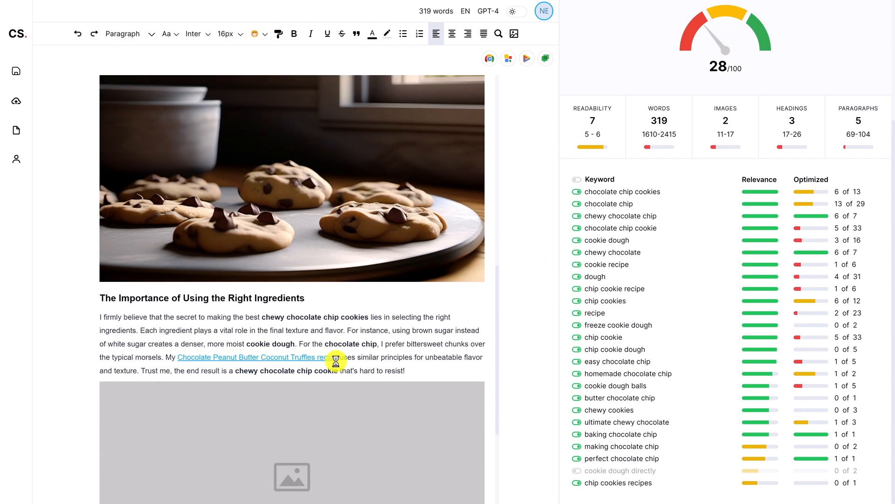
scroll(372, 352, "down", 1)
scroll(372, 352, "down", 3)
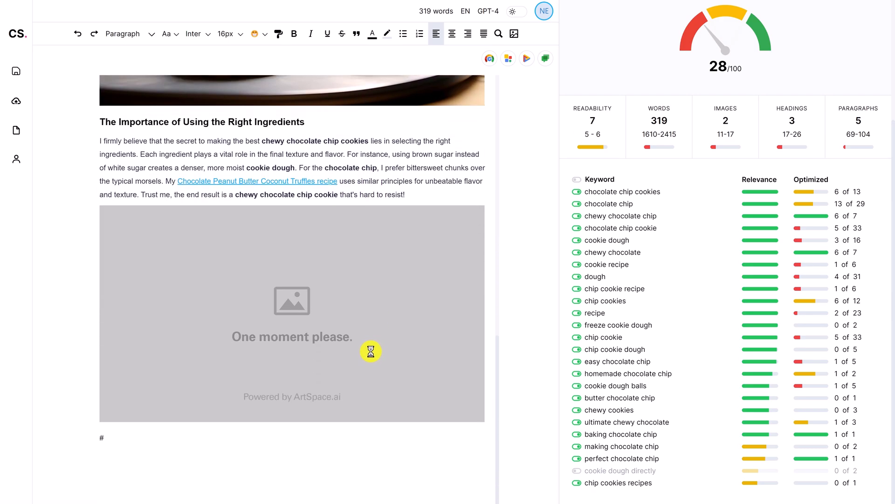
scroll(373, 353, "up", 1)
scroll(372, 353, "up", 10)
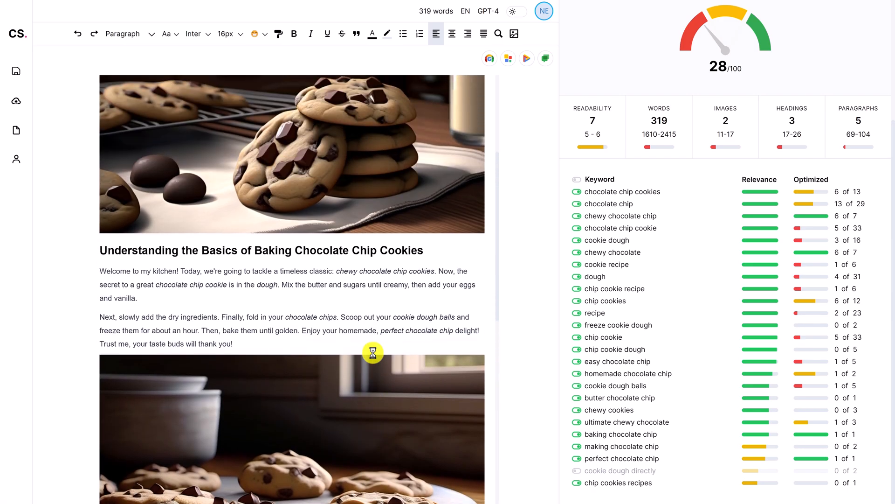
scroll(372, 353, "down", 10)
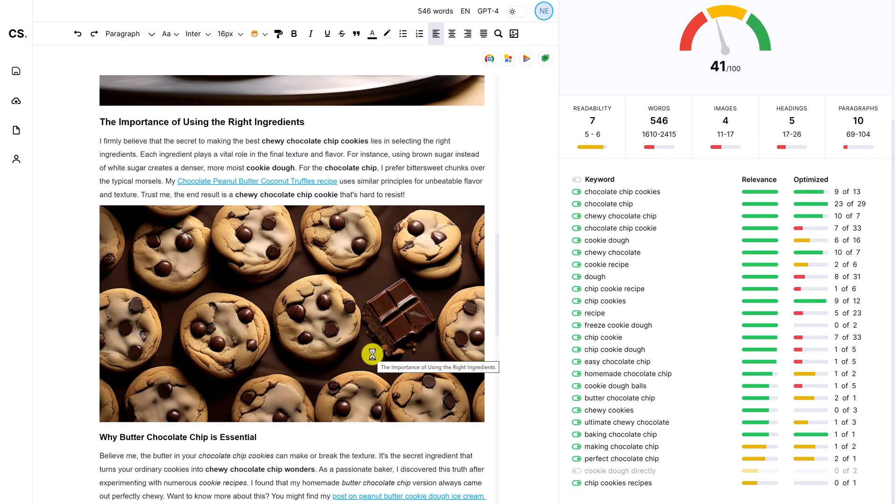
scroll(372, 354, "down", 8)
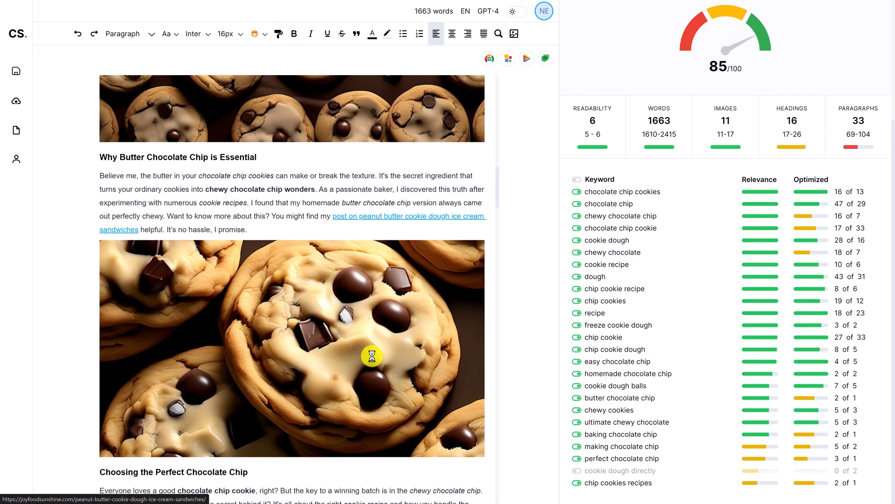
scroll(373, 356, "down", 15)
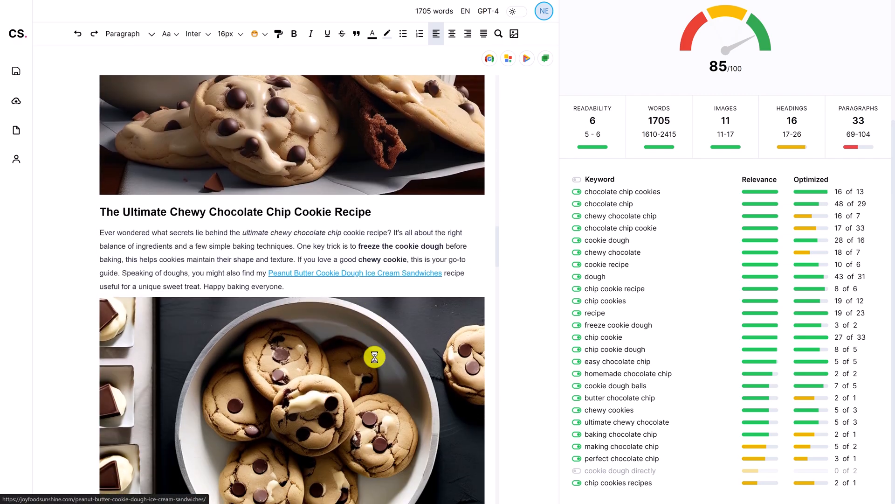
scroll(375, 357, "down", 3)
scroll(375, 357, "down", 13)
scroll(375, 356, "down", 3)
scroll(377, 357, "down", 12)
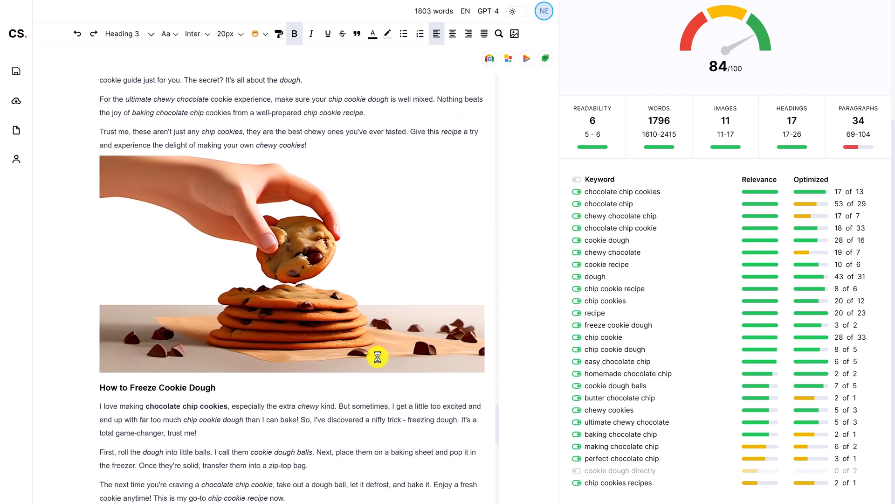
scroll(377, 357, "down", 1)
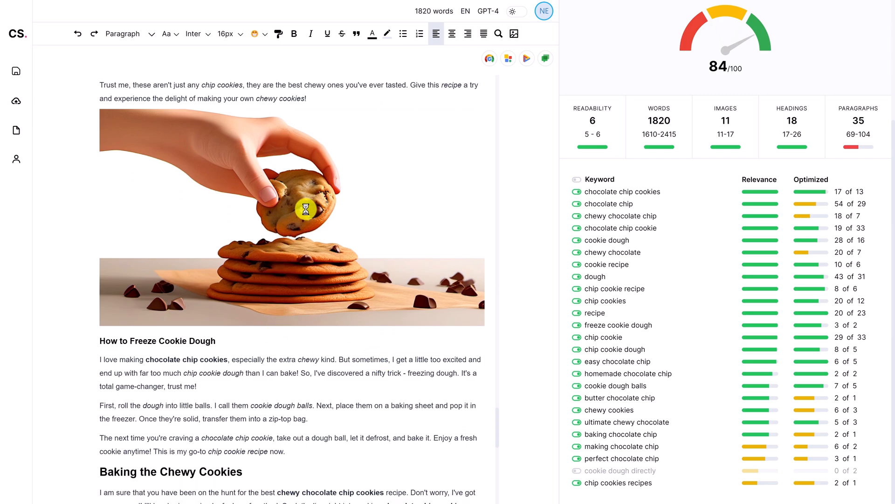
scroll(350, 236, "down", 6)
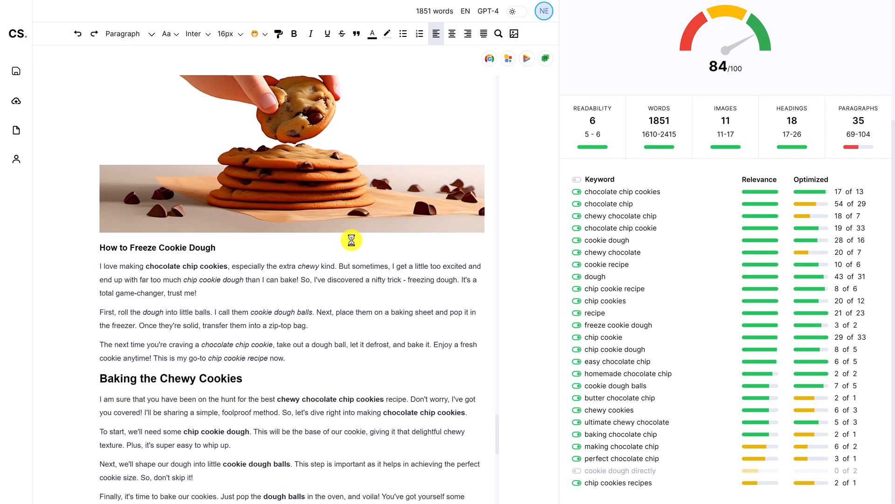
scroll(353, 249, "down", 10)
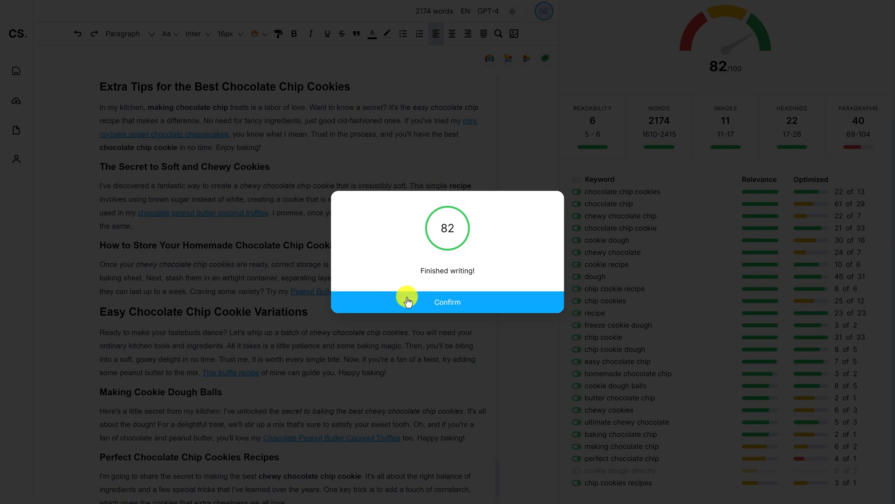
left_click(408, 301)
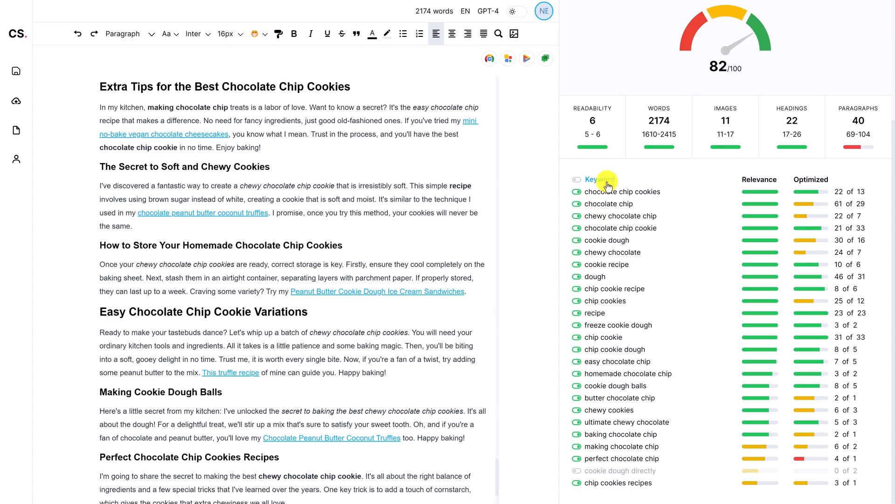
Examine the readability, words, images, headings and paragraphs metrics against their target counts
scroll(608, 184, "up", 3)
mouse_move(595, 260)
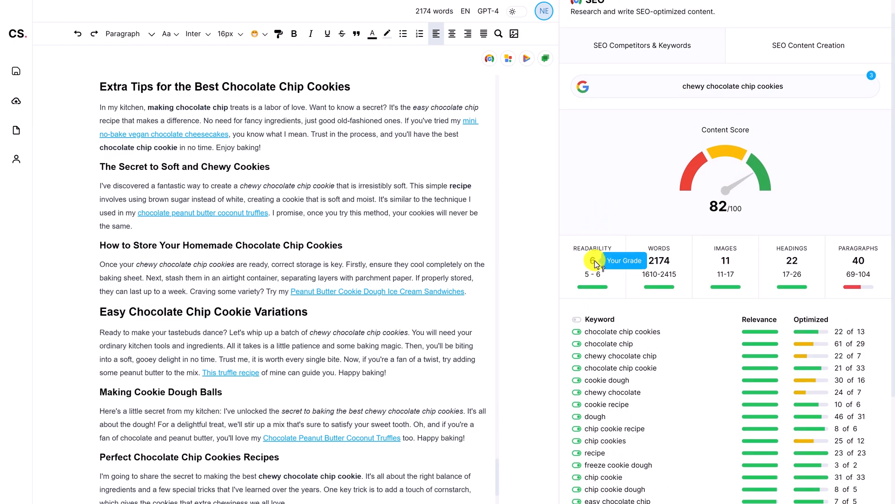
mouse_move(590, 277)
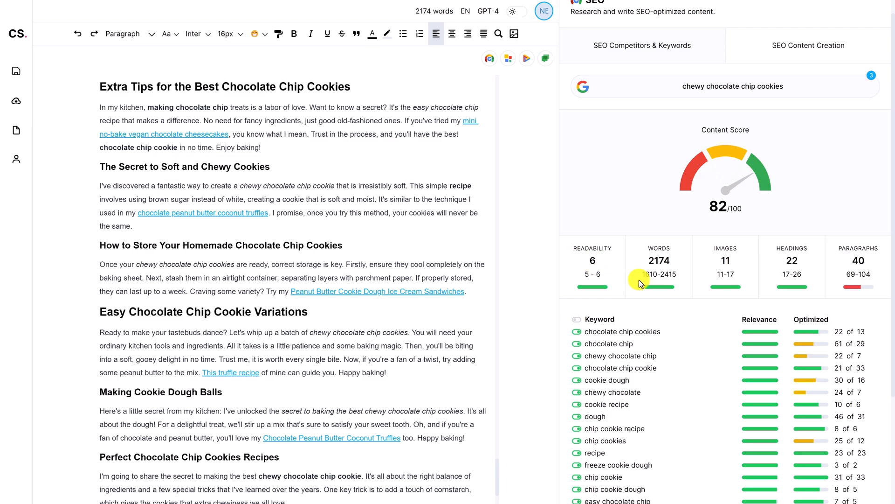
mouse_move(650, 274)
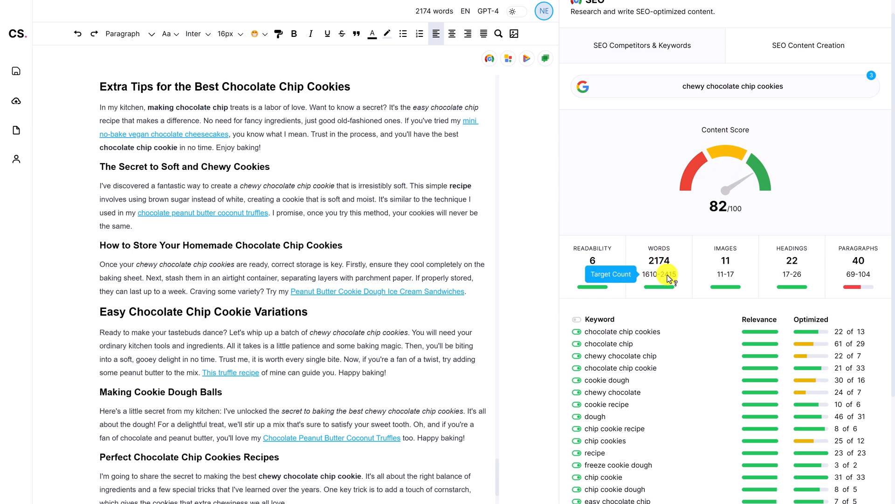
mouse_move(731, 275)
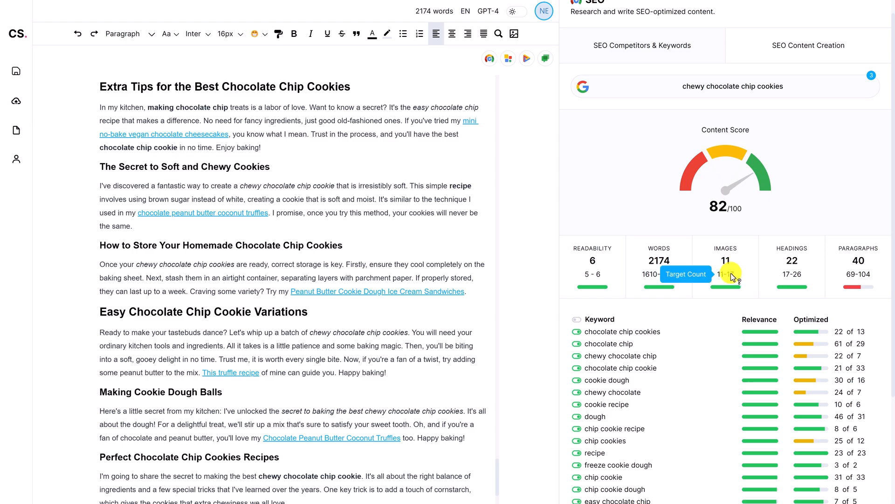
mouse_move(794, 265)
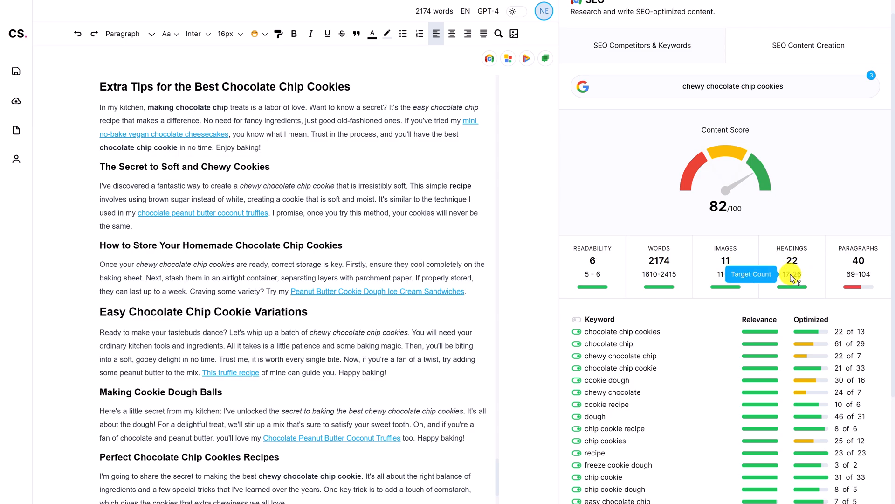
mouse_move(858, 265)
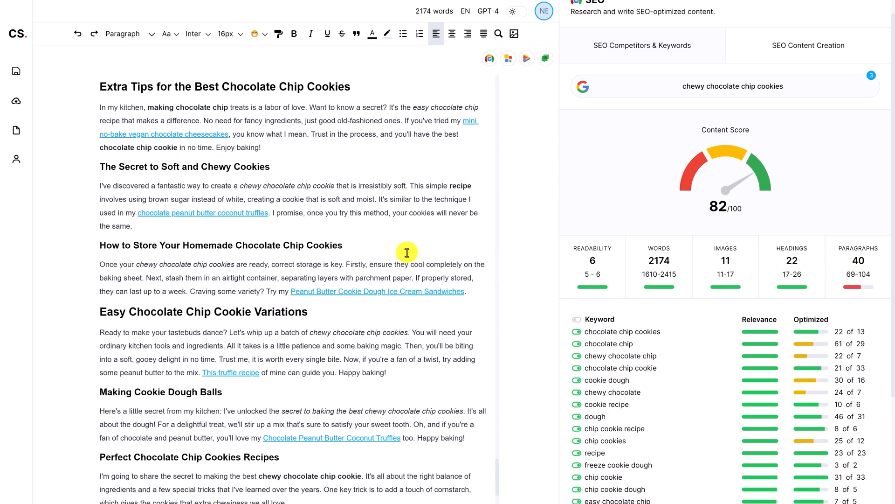
Split the paragraphs under 'The Secret to Soft and Chewy Cookies' and 'How to Store Your Homemade Chocolate Chip Cookies' into two each
left_click(378, 199)
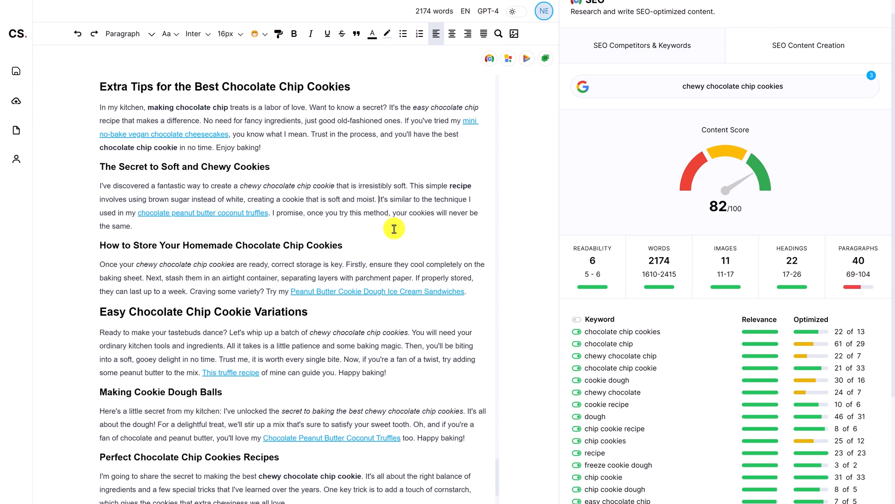
key("Return")
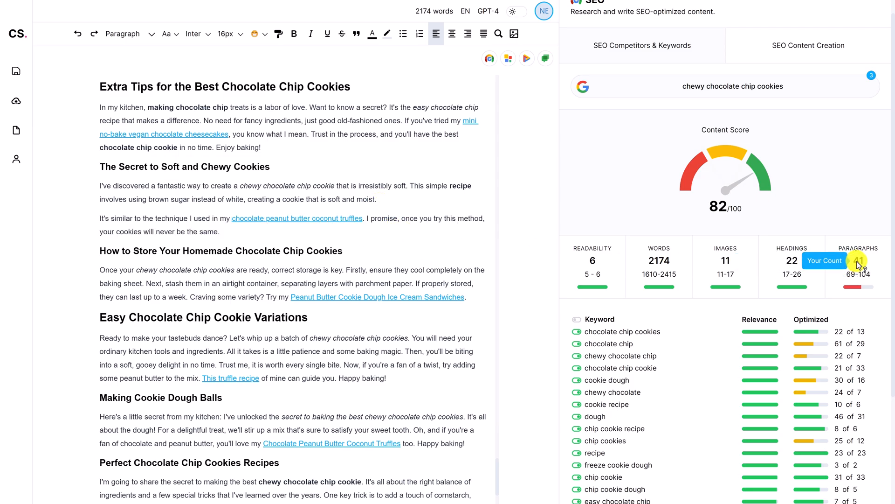
left_click(346, 271)
key("Return")
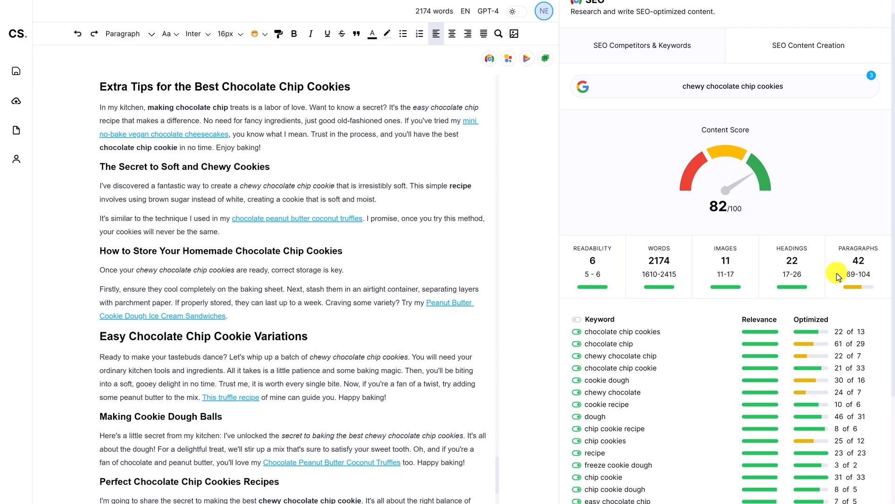
Review the updated content metrics and keyword optimization list alongside the edited article
scroll(829, 274, "down", 1)
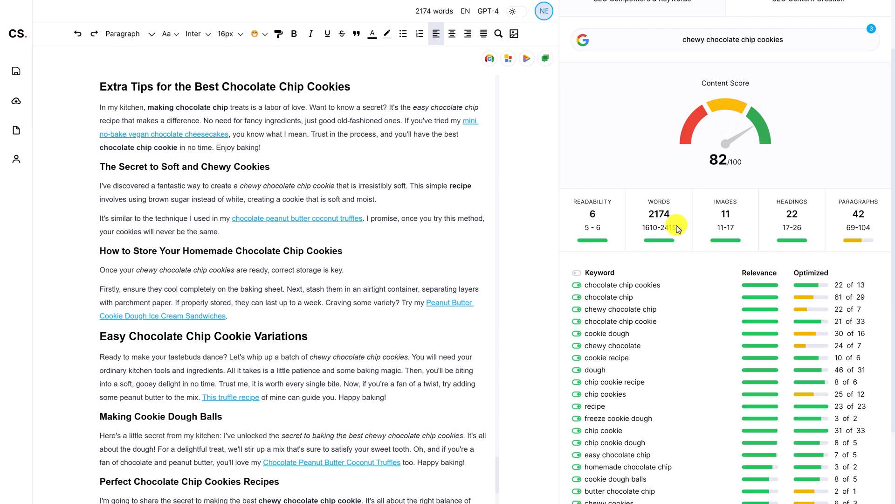
mouse_move(659, 217)
scroll(835, 315, "down", 1)
scroll(835, 316, "down", 1)
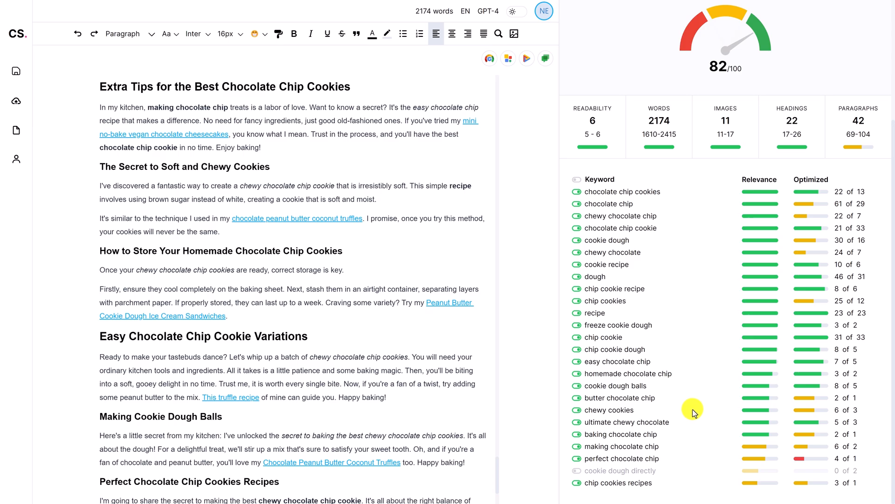
scroll(693, 410, "up", 3)
scroll(691, 414, "down", 3)
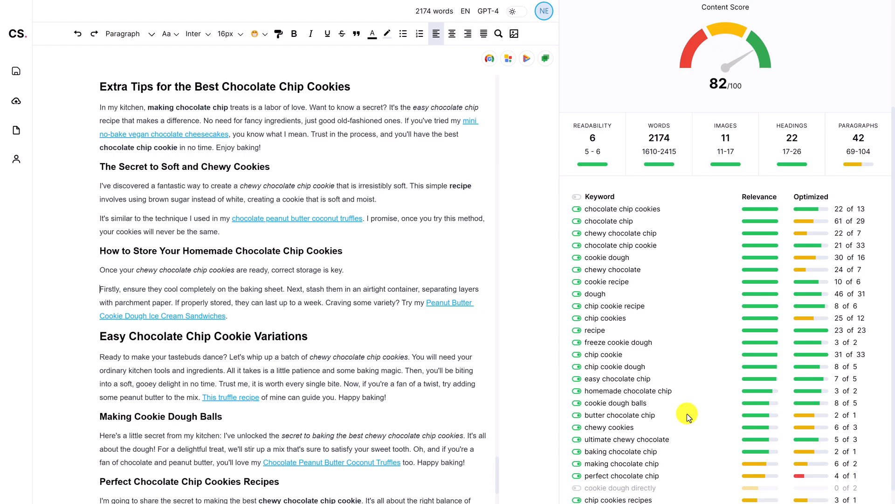
scroll(289, 383, "down", 1)
scroll(299, 347, "up", 1)
scroll(289, 326, "up", 3)
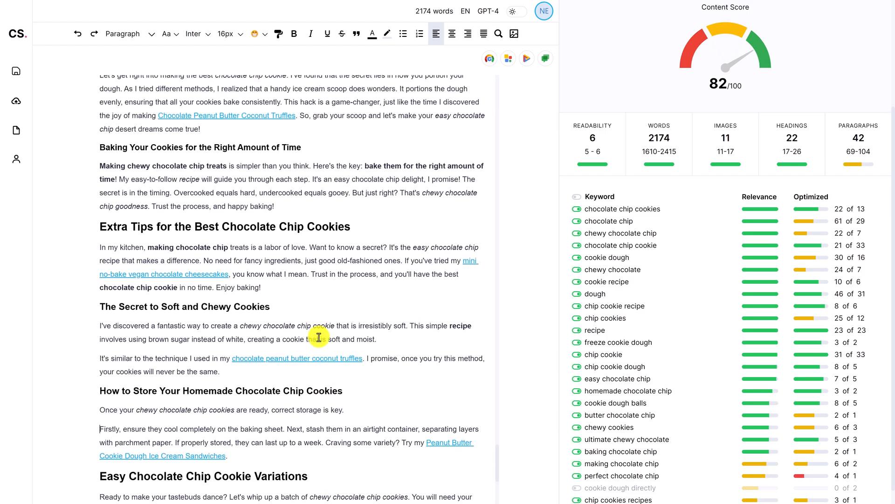
scroll(280, 327, "down", 1)
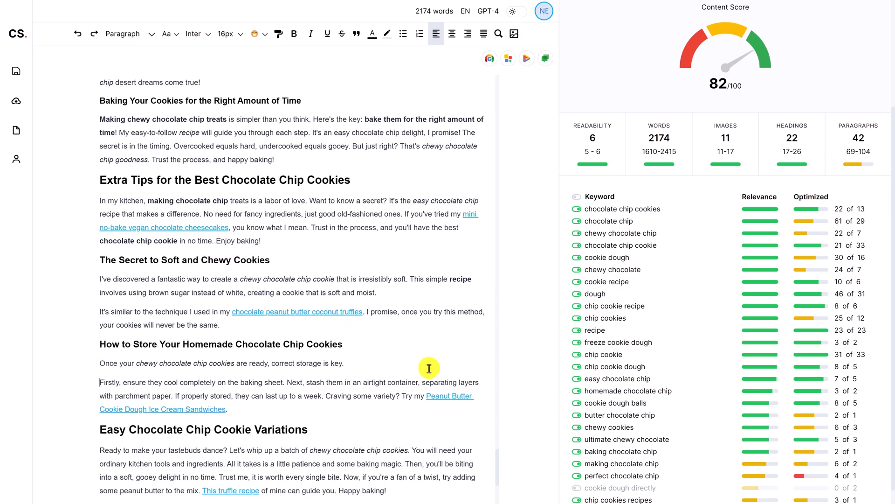
scroll(293, 382, "down", 3)
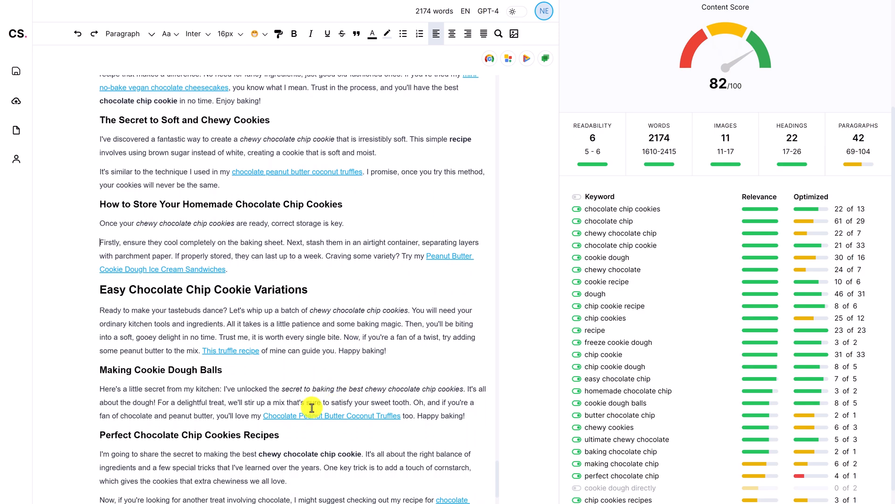
scroll(323, 409, "up", 15)
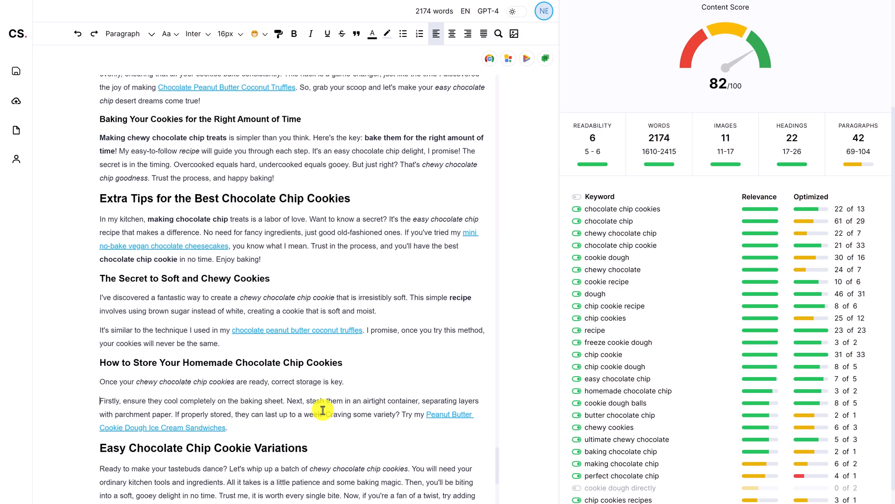
Publish the article to the CopySpace Blog WordPress site with Rank Math SEO optimization enabled
scroll(323, 409, "up", 14)
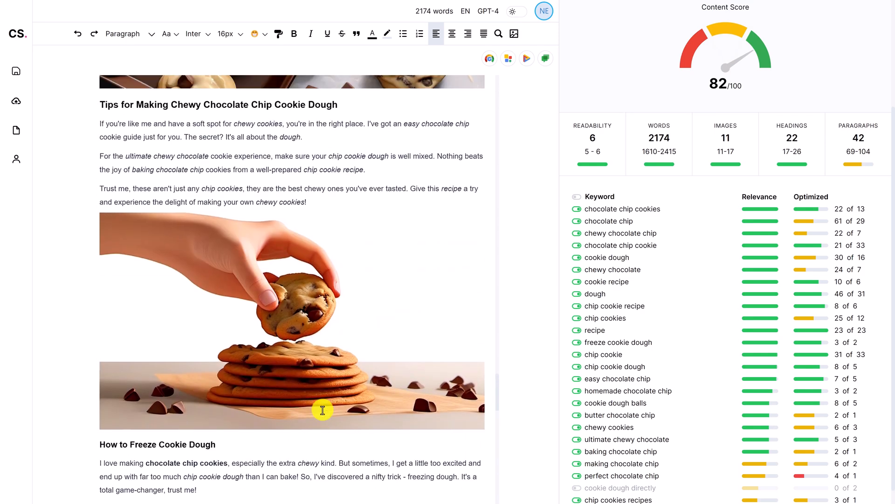
scroll(322, 410, "up", 14)
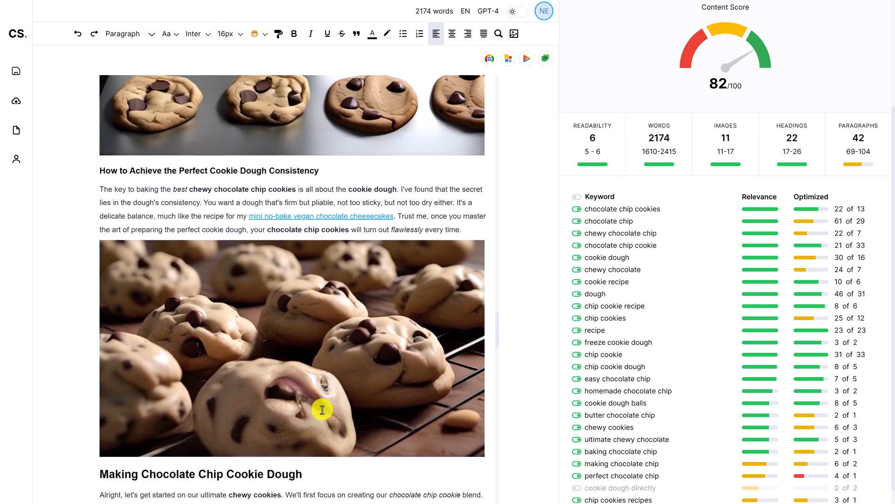
scroll(322, 409, "up", 8)
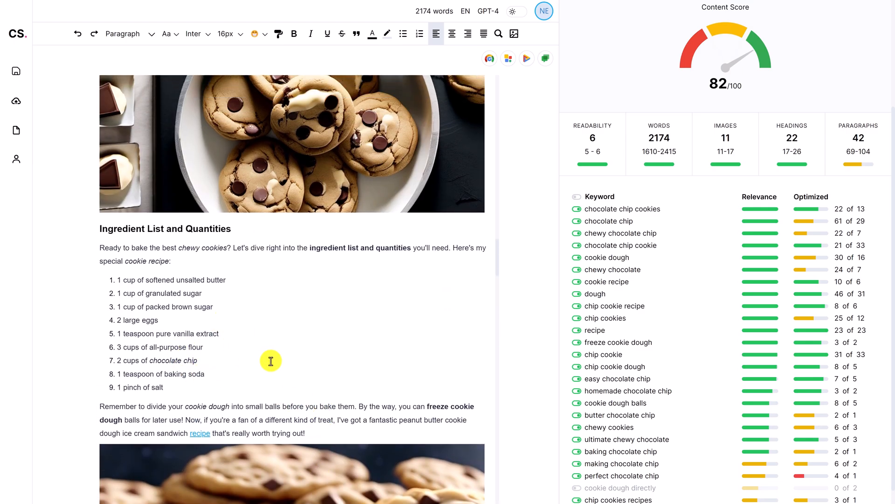
scroll(275, 363, "up", 9)
scroll(277, 364, "up", 15)
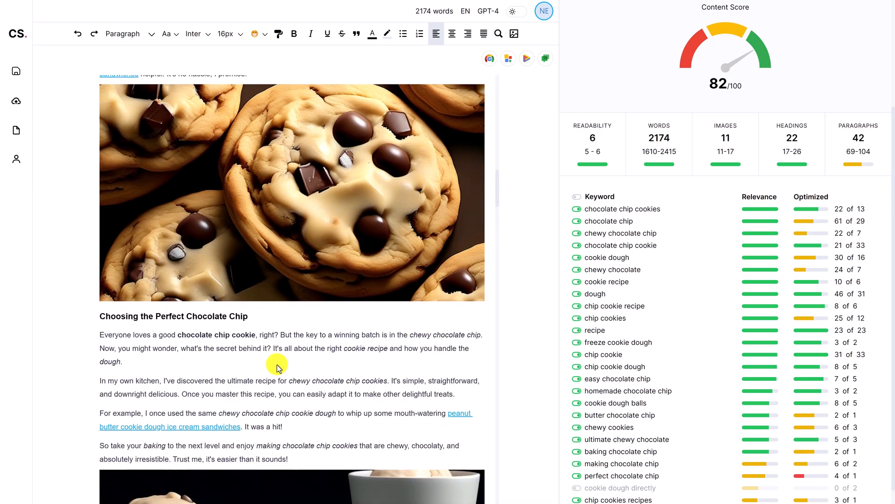
scroll(277, 367, "up", 10)
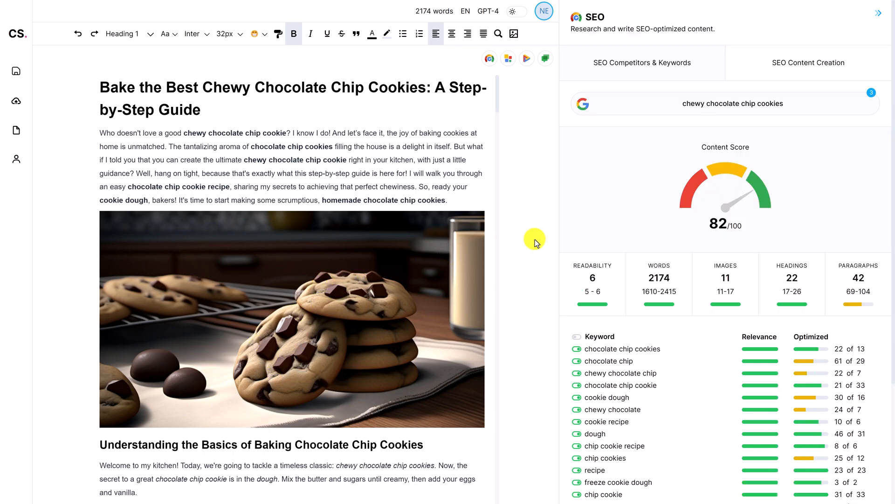
left_click(27, 110)
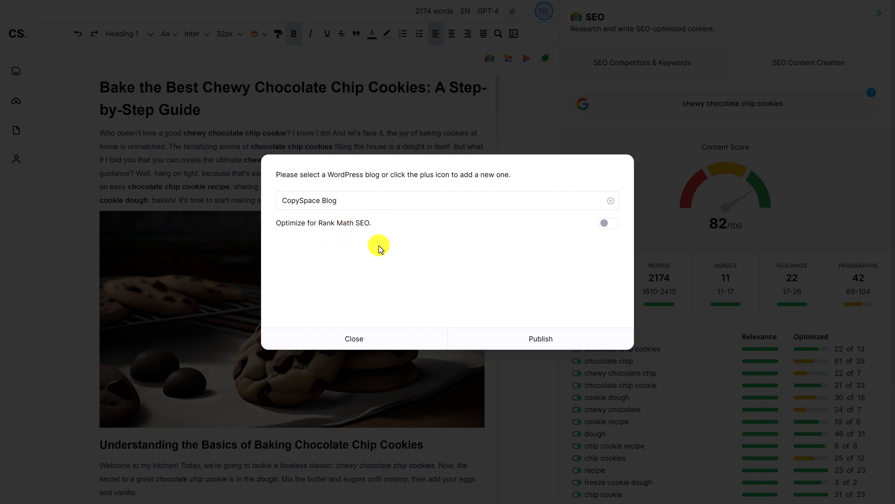
left_click(604, 224)
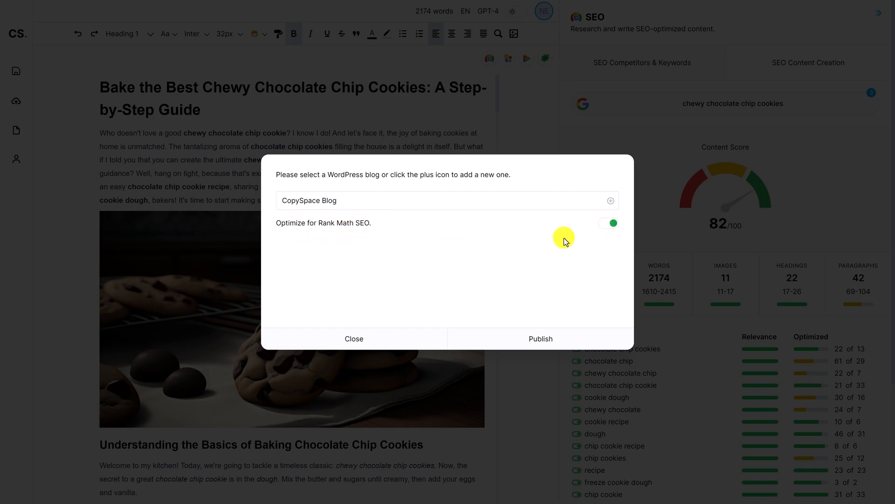
left_click(568, 336)
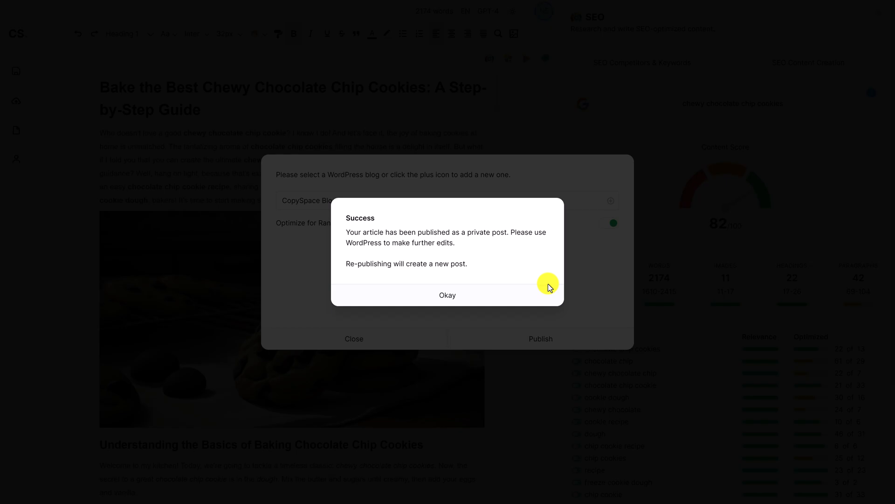
left_click(547, 287)
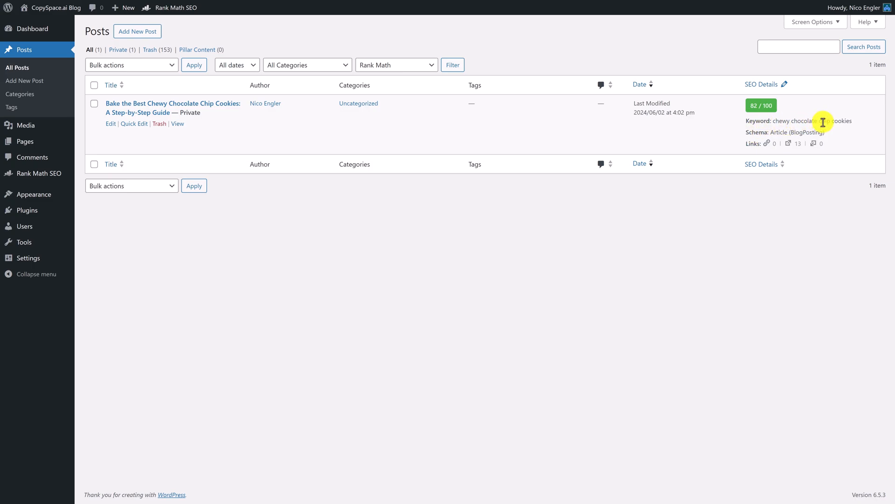
Open the published post in the WordPress editor and review the Rank Math Basic SEO, Additional, Title Readability and Content Readability checks
left_click(110, 125)
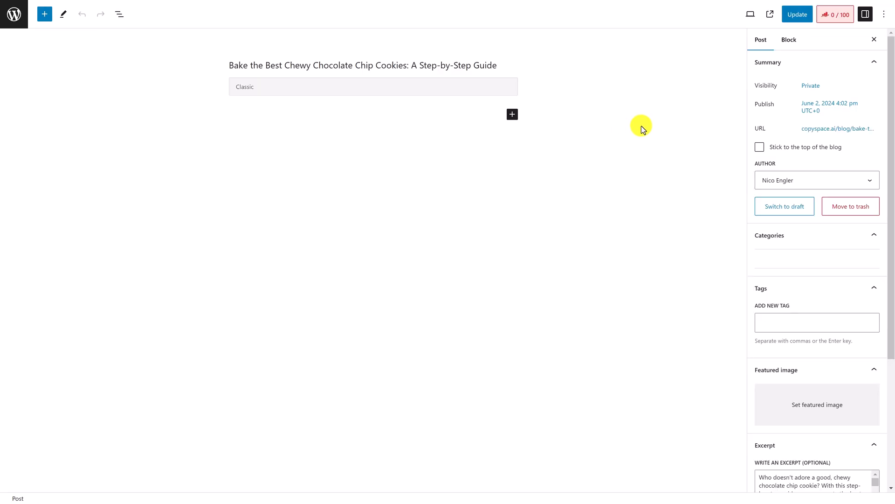
left_click(840, 23)
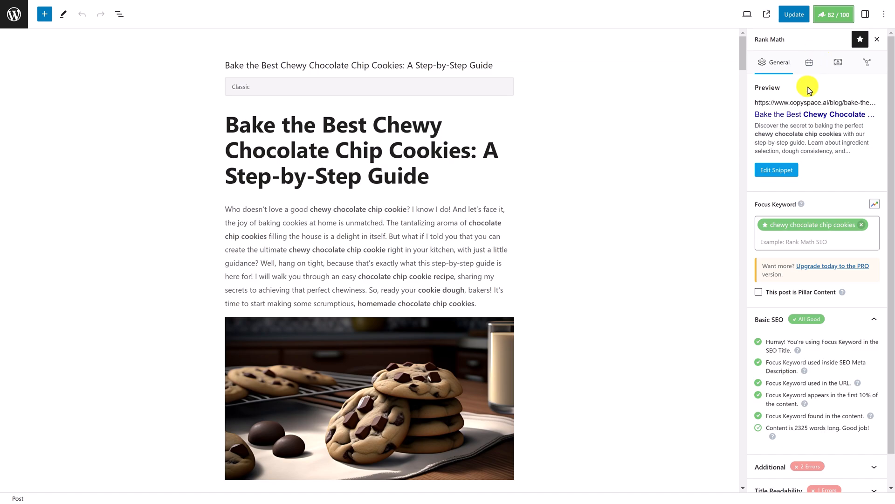
scroll(811, 187, "down", 1)
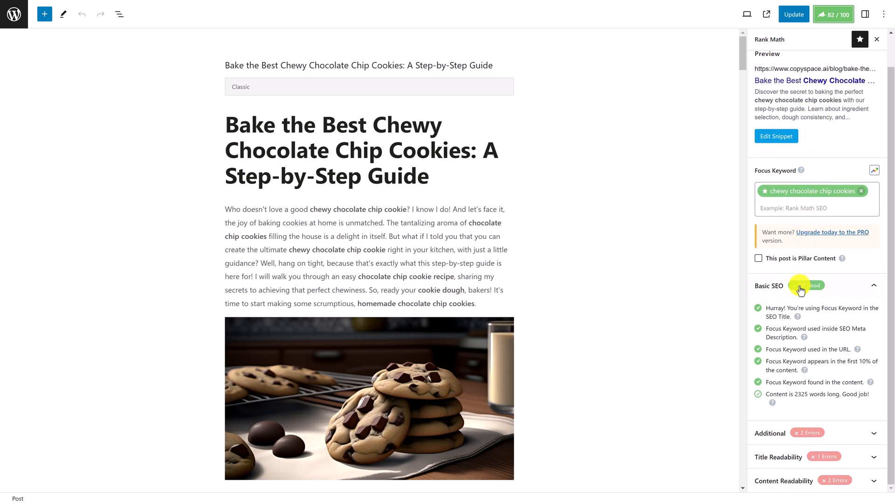
left_click(829, 430)
scroll(793, 345, "down", 4)
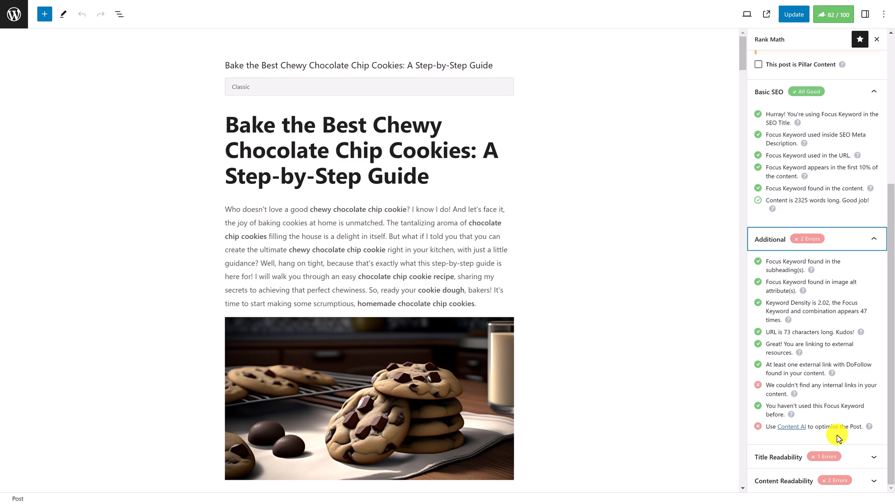
left_click(855, 456)
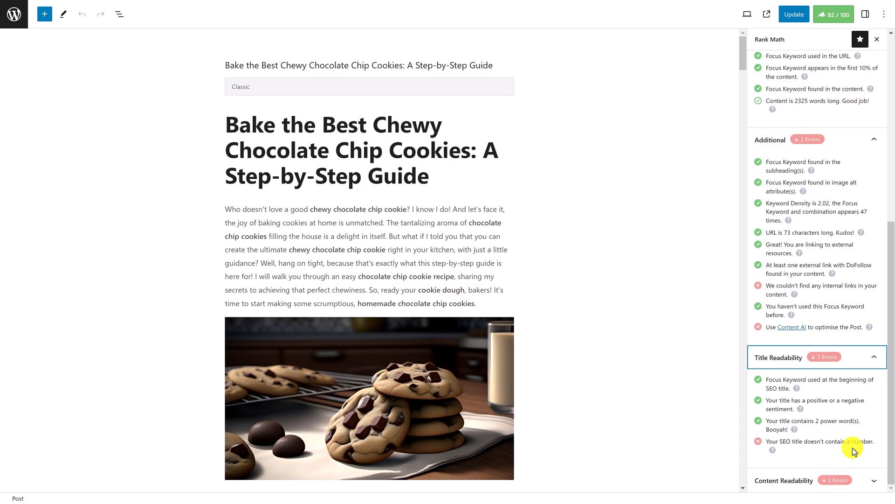
left_click(866, 478)
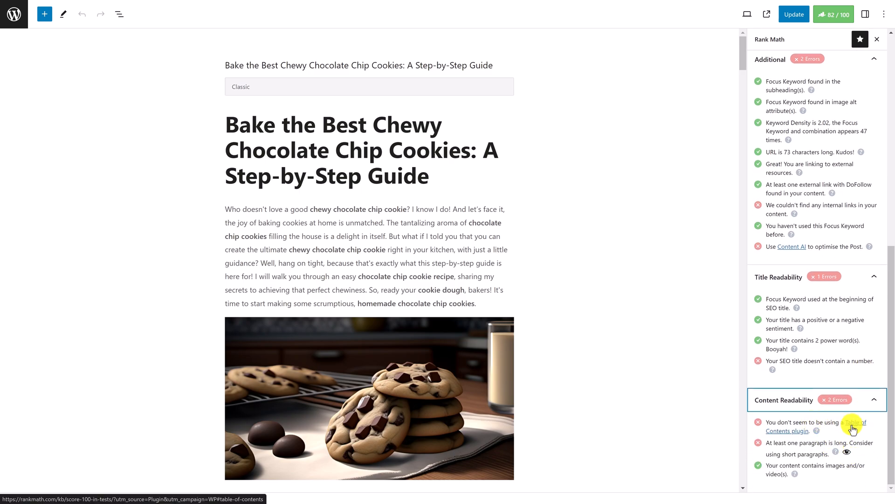
Convert the classic content into blocks and insert a Table of Contents by Rank Math block at the top of the post
left_click(469, 301)
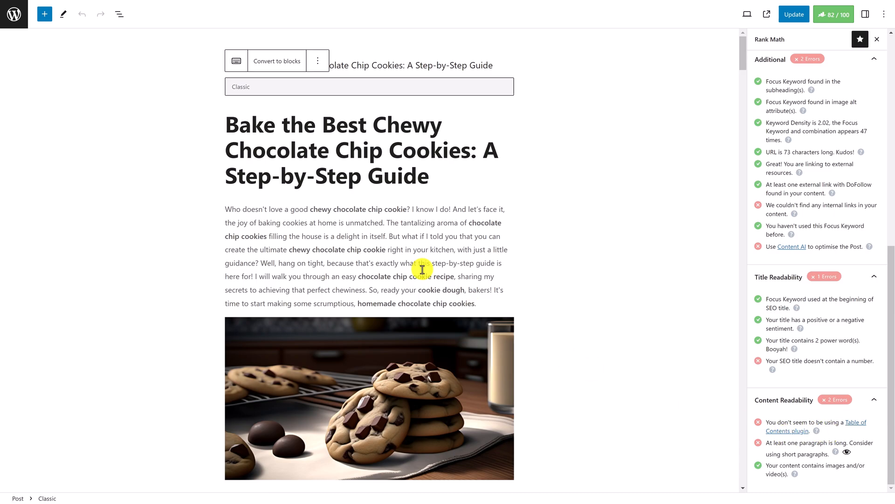
left_click(278, 61)
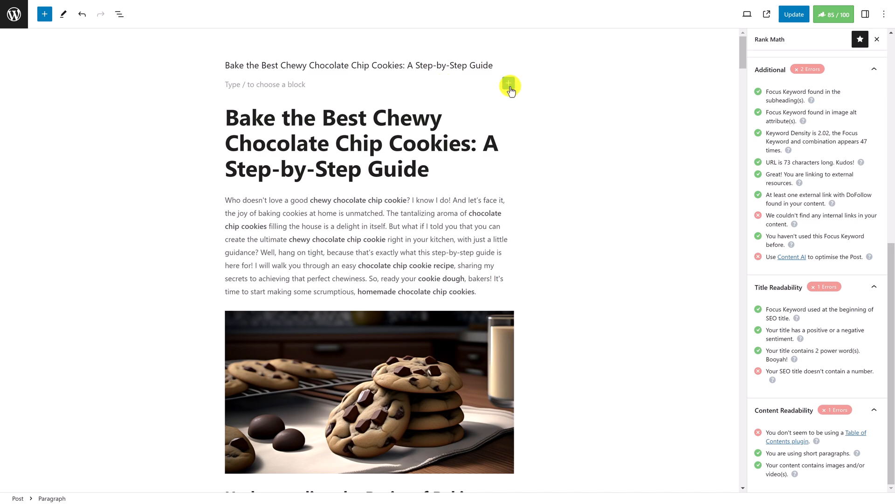
left_click(509, 87)
left_click(586, 233)
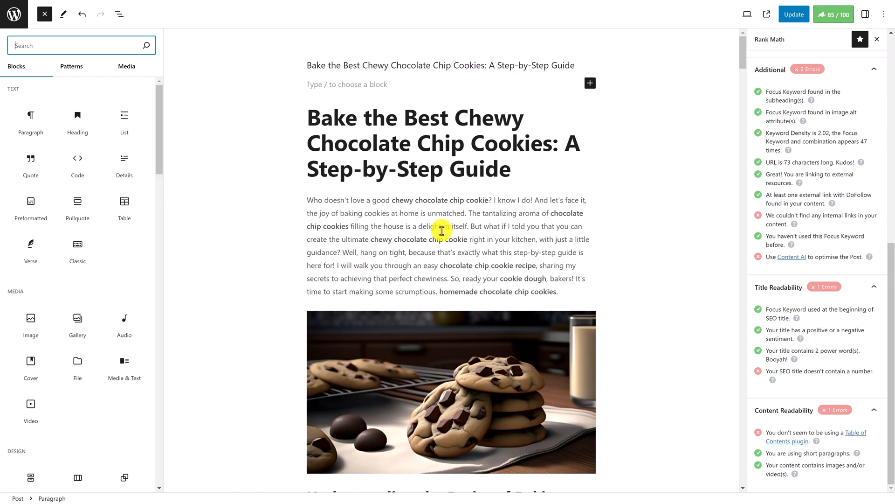
scroll(107, 261, "down", 15)
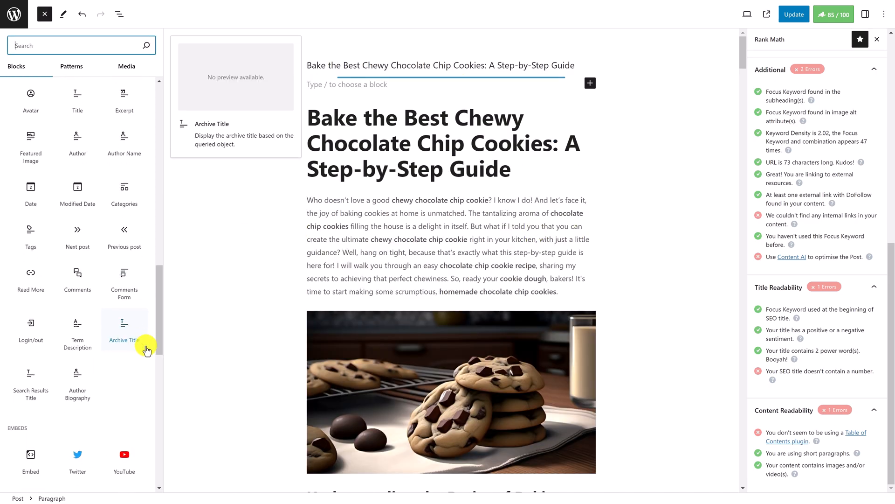
left_click_drag(160, 356, 160, 467)
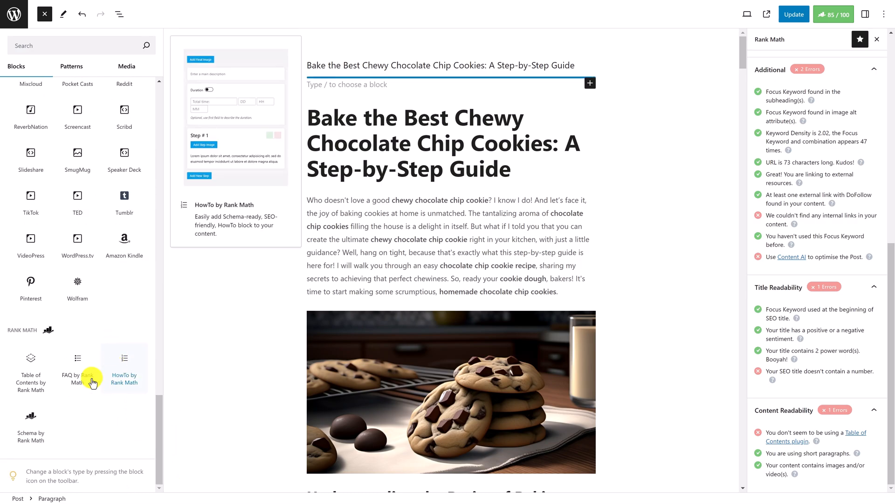
left_click(41, 390)
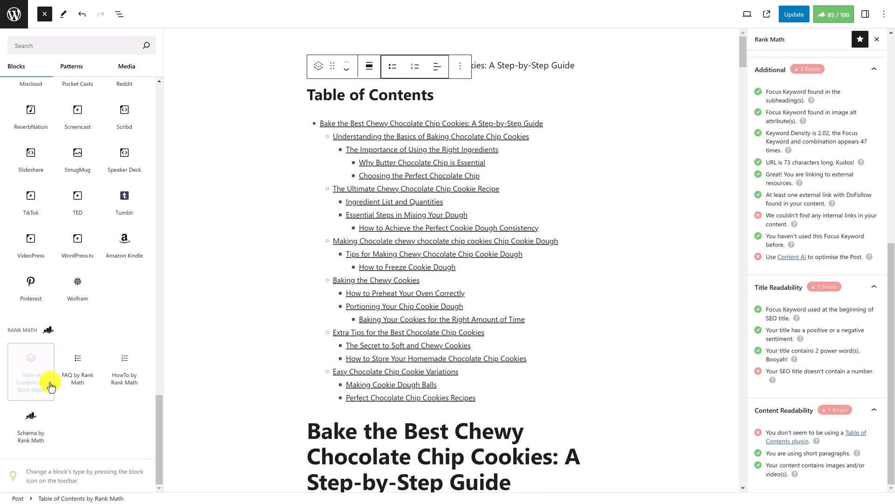
Update the post to save the new table of contents
scroll(637, 283, "down", 2)
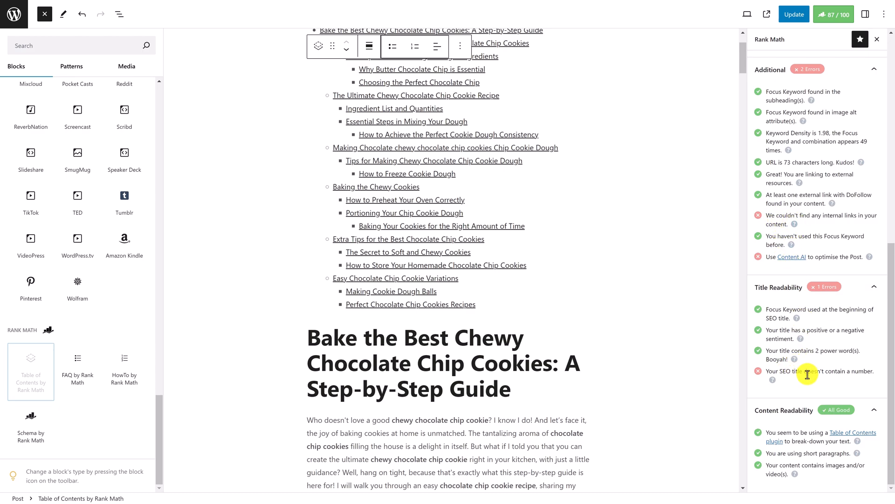
scroll(809, 380, "up", 5)
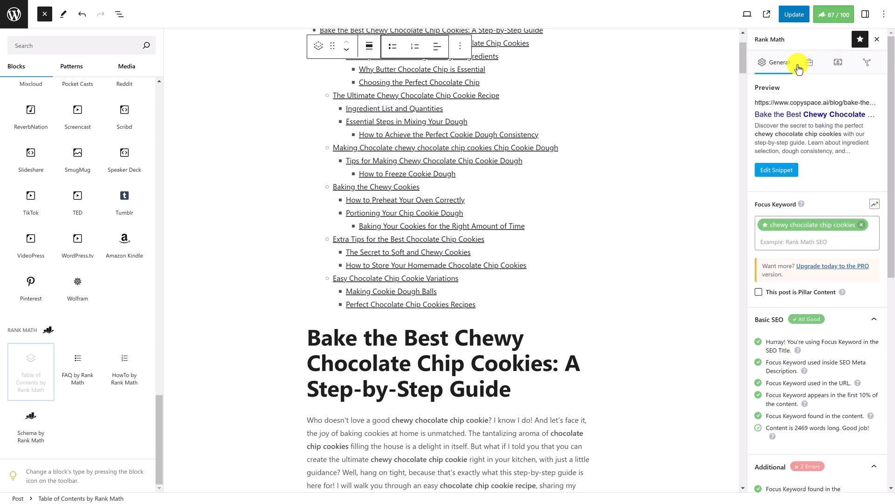
left_click(794, 14)
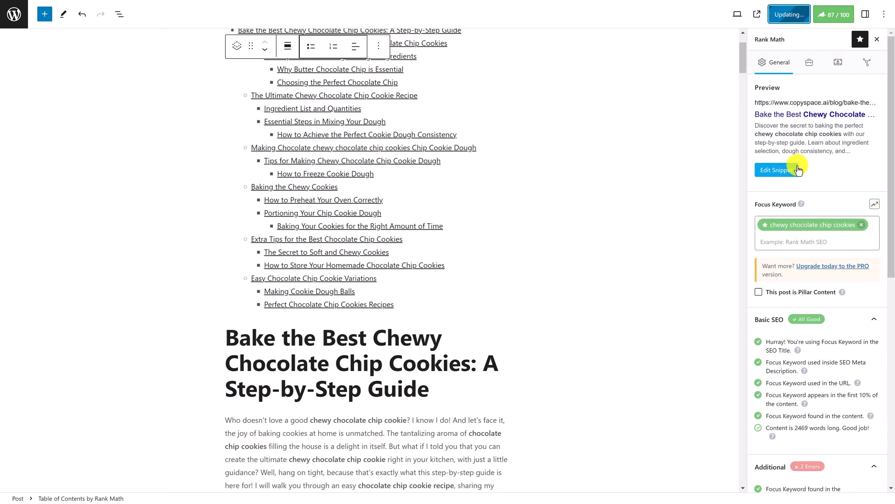